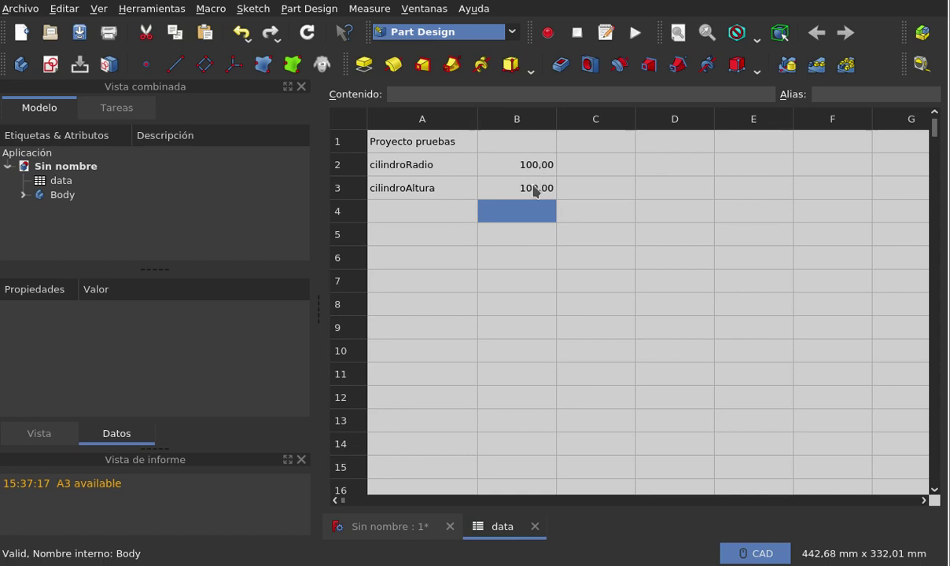
- Alias the radius value in cell B2 as cilindroRadio, matching its label in A2
{"action": "left_click", "coordinate": [456, 169]}
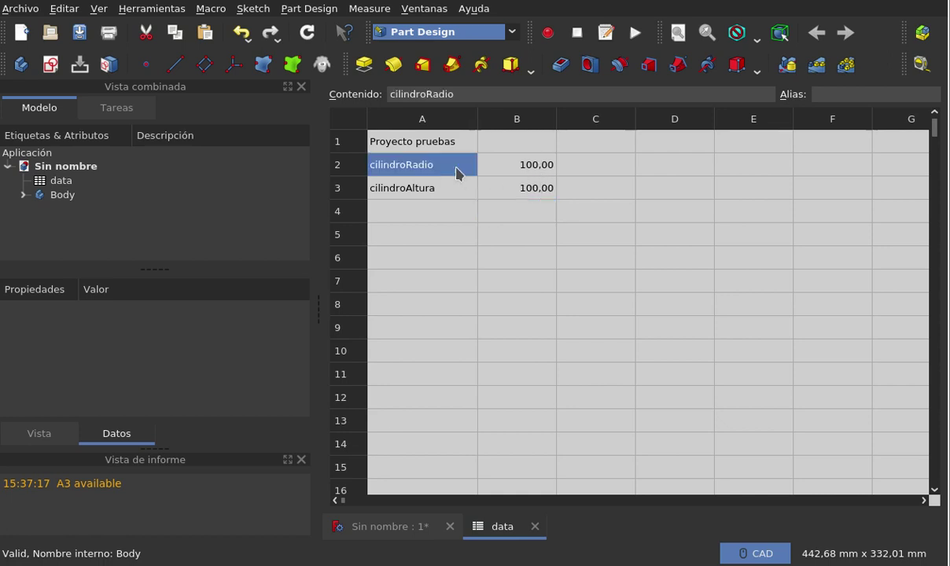
{"action": "double_click", "coordinate": [467, 97]}
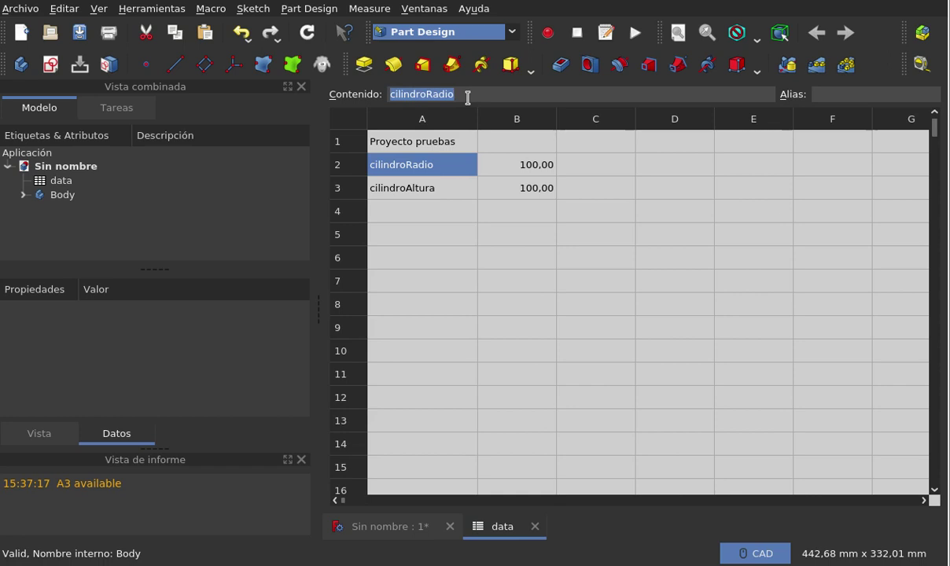
{"action": "left_click", "coordinate": [489, 169]}
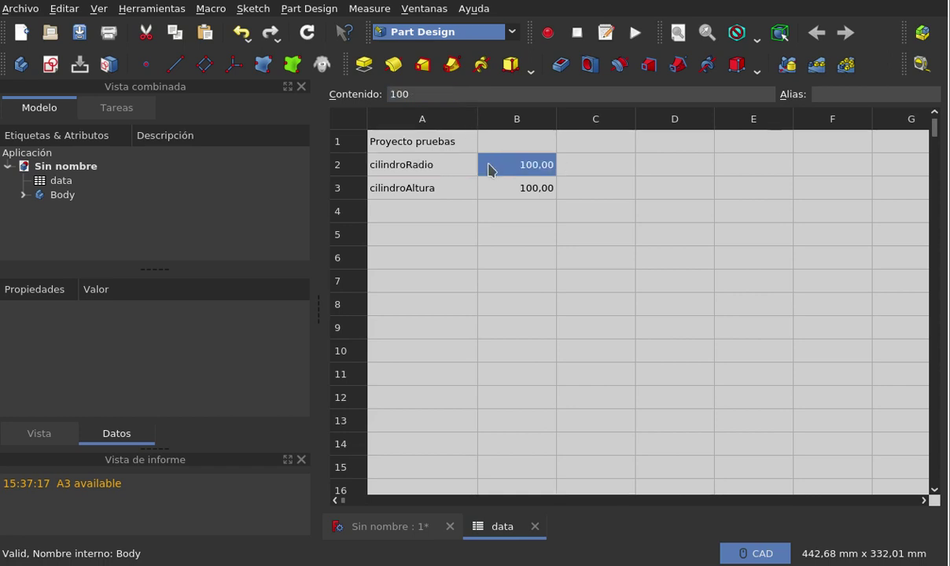
{"action": "left_click", "coordinate": [867, 98]}
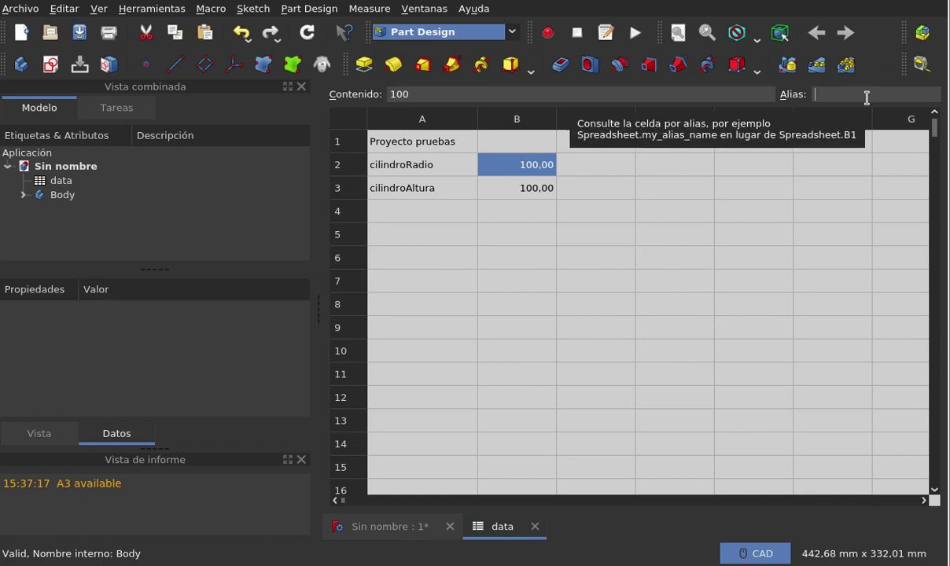
{"action": "type", "text": "cilindroRadio"}
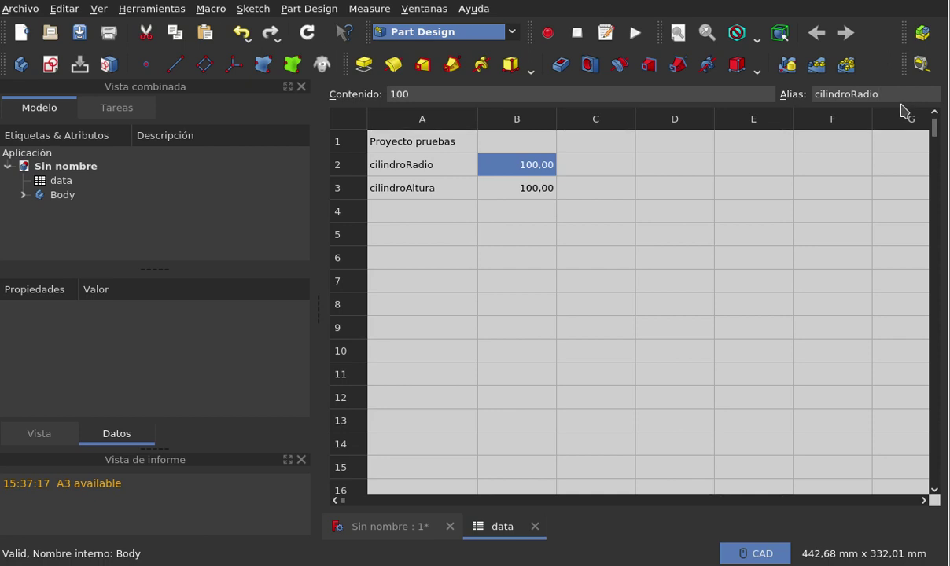
{"action": "key", "text": "Return"}
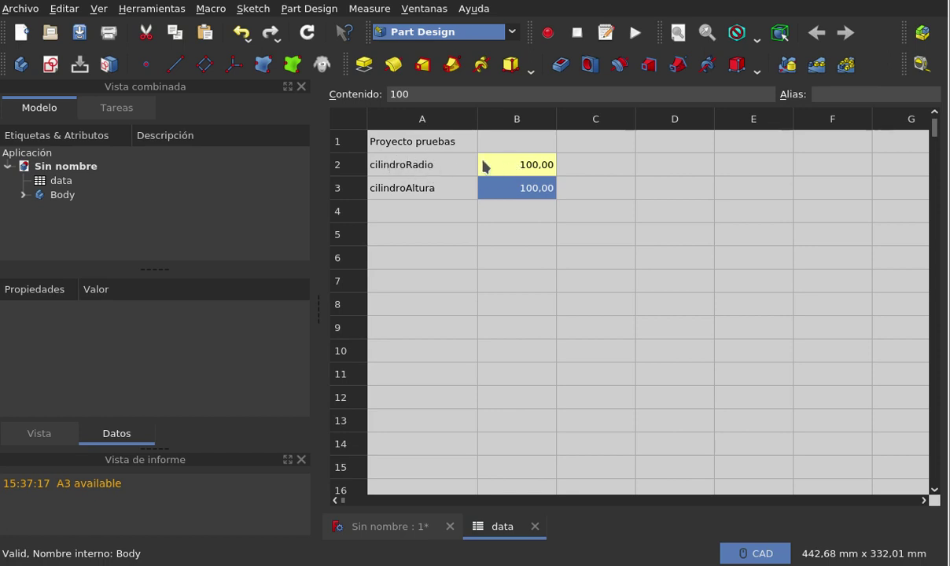
- Copy the cilindroAltura label from A3 and use it as the alias for cell B3
{"action": "left_click", "coordinate": [430, 188]}
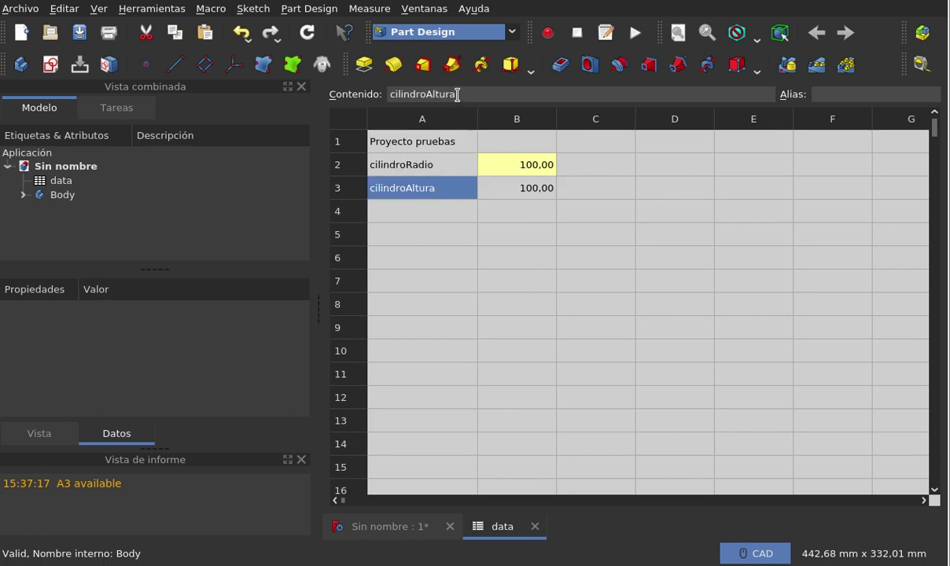
{"action": "double_click", "coordinate": [461, 93]}
{"action": "key", "text": "ctrl+c"}
{"action": "left_click", "coordinate": [520, 189]}
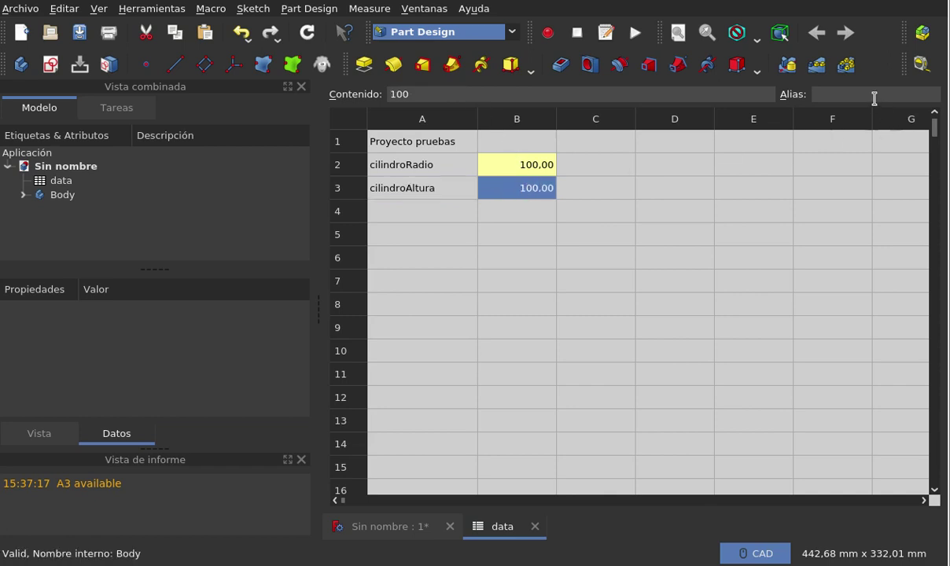
{"action": "left_click", "coordinate": [873, 97]}
{"action": "key", "text": "ctrl+v"}
{"action": "key", "text": "Return"}
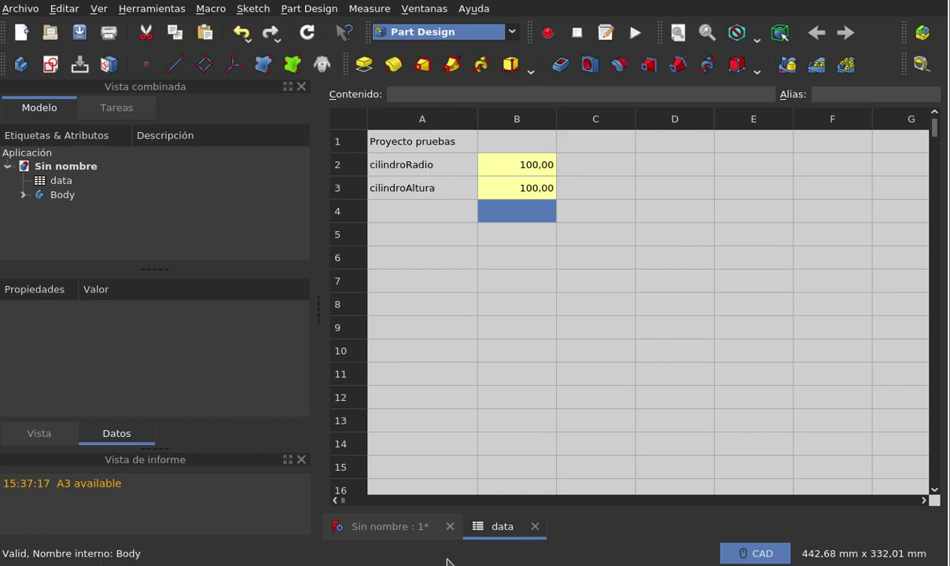
- Create a new body with a sketch on its XY plane and hide the original Body
{"action": "left_click", "coordinate": [399, 529]}
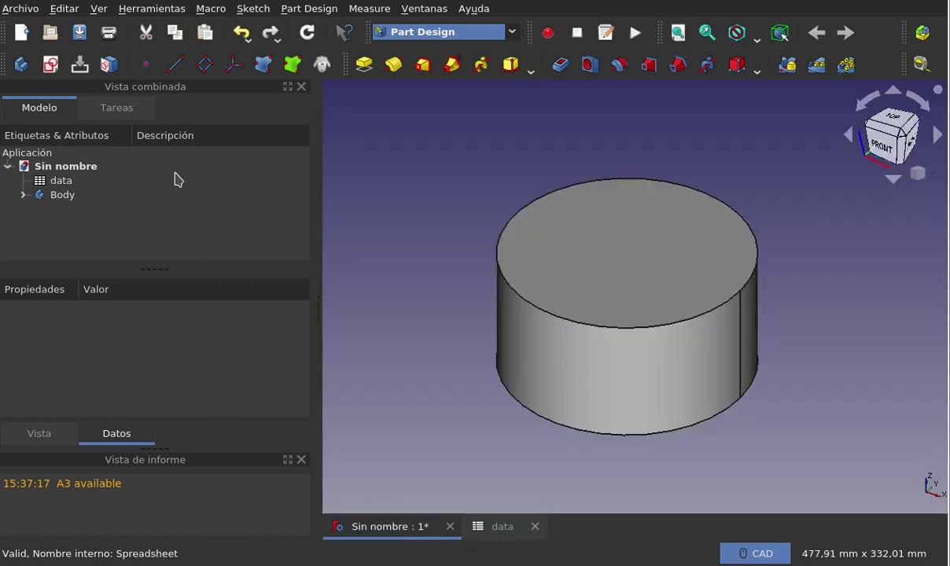
{"action": "left_click", "coordinate": [21, 65]}
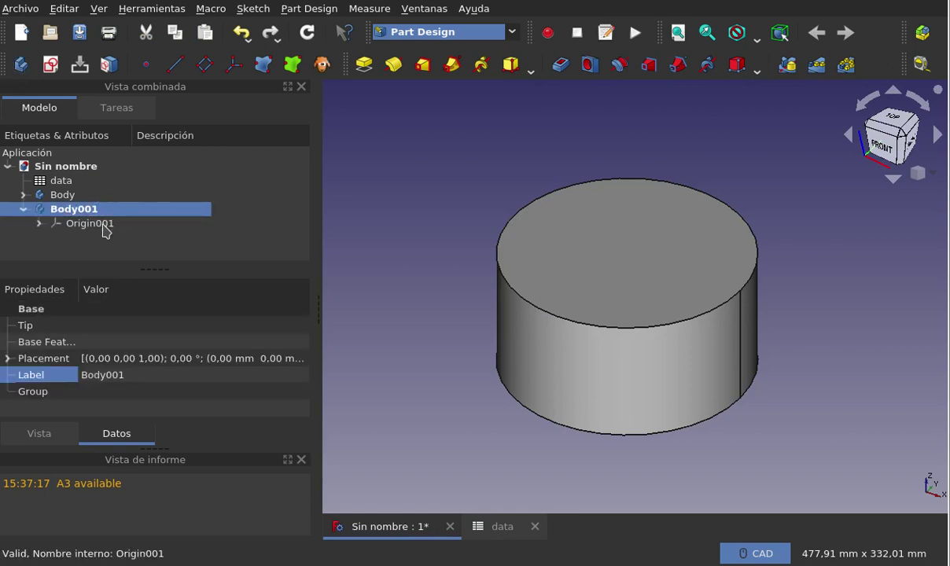
{"action": "left_click", "coordinate": [50, 68]}
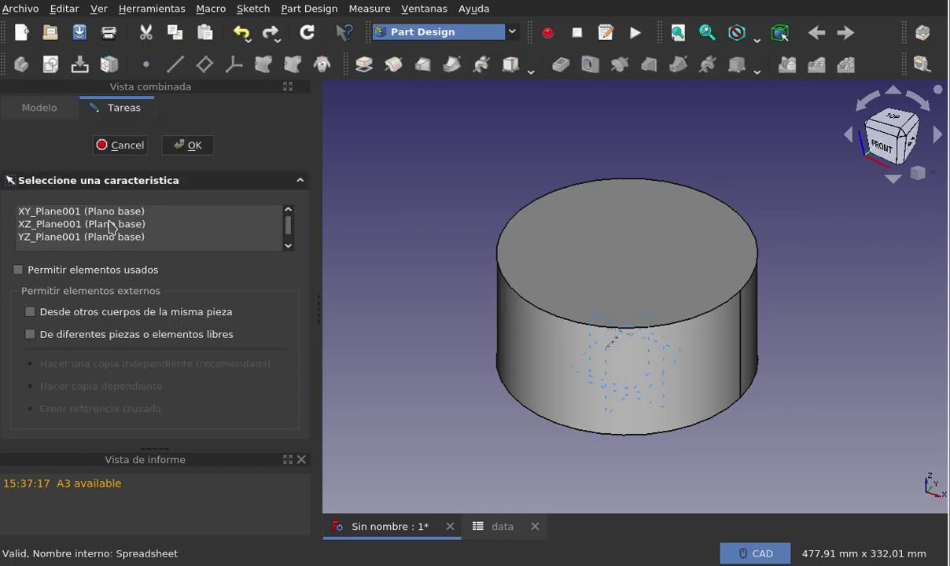
{"action": "double_click", "coordinate": [107, 211]}
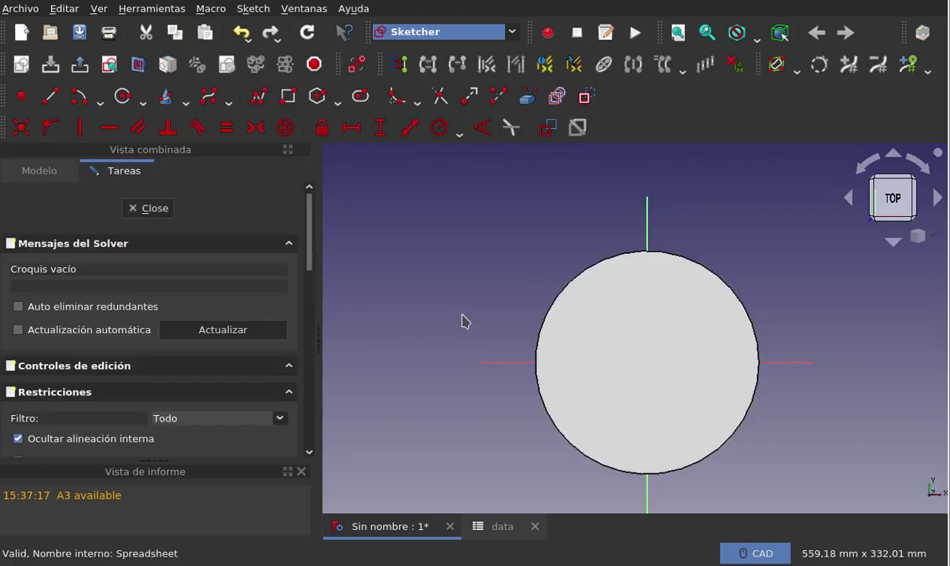
{"action": "left_click", "coordinate": [50, 173]}
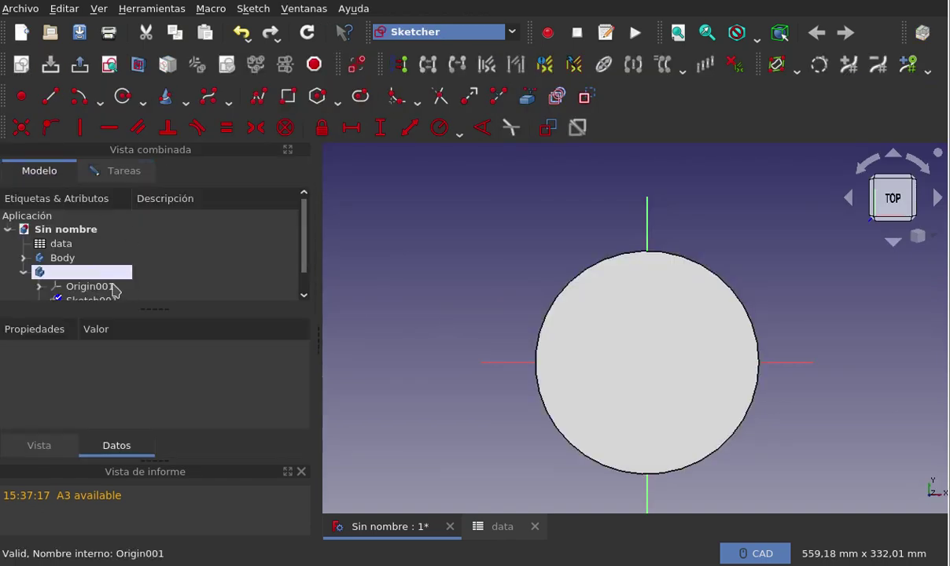
{"action": "left_click", "coordinate": [99, 261]}
{"action": "key", "text": "space"}
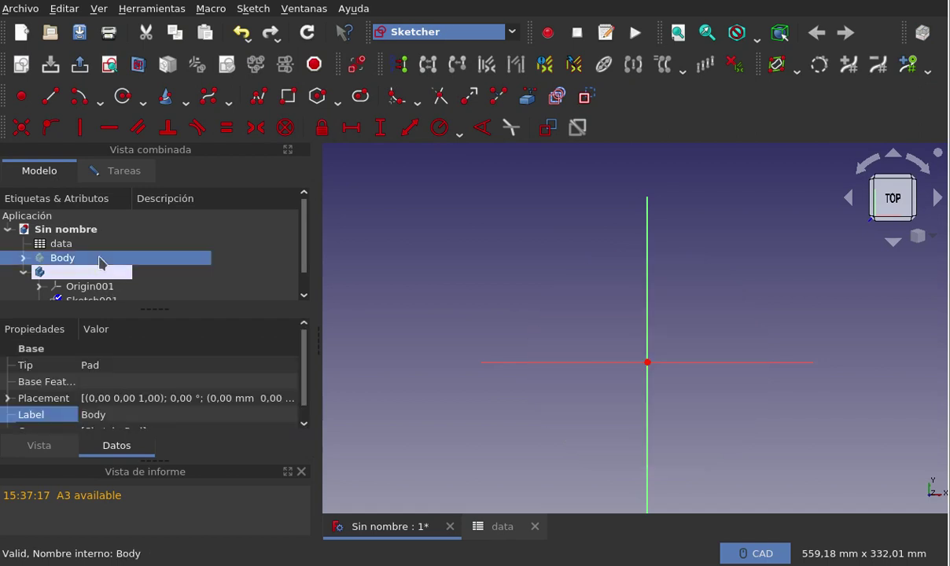
{"action": "scroll", "coordinate": [168, 273], "scroll_direction": "down", "scroll_amount": 1}
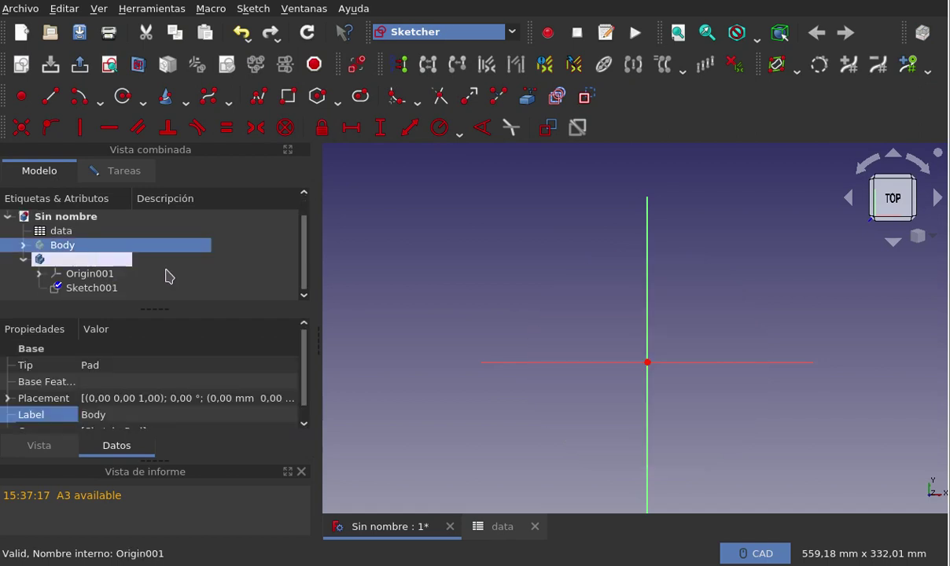
{"action": "left_click", "coordinate": [107, 174]}
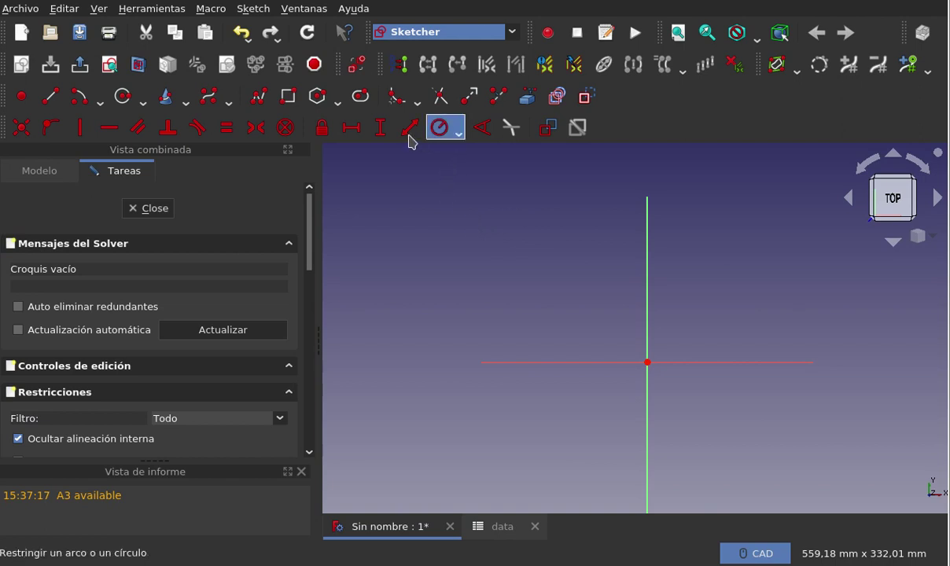
- Draw a circle centred on the sketch origin and select it
{"action": "left_click", "coordinate": [121, 96]}
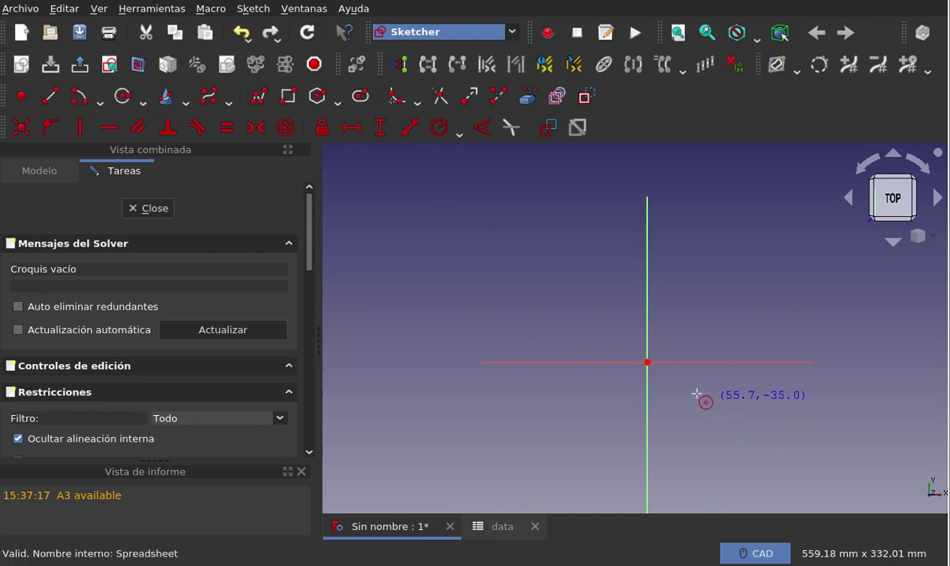
{"action": "left_click", "coordinate": [648, 363]}
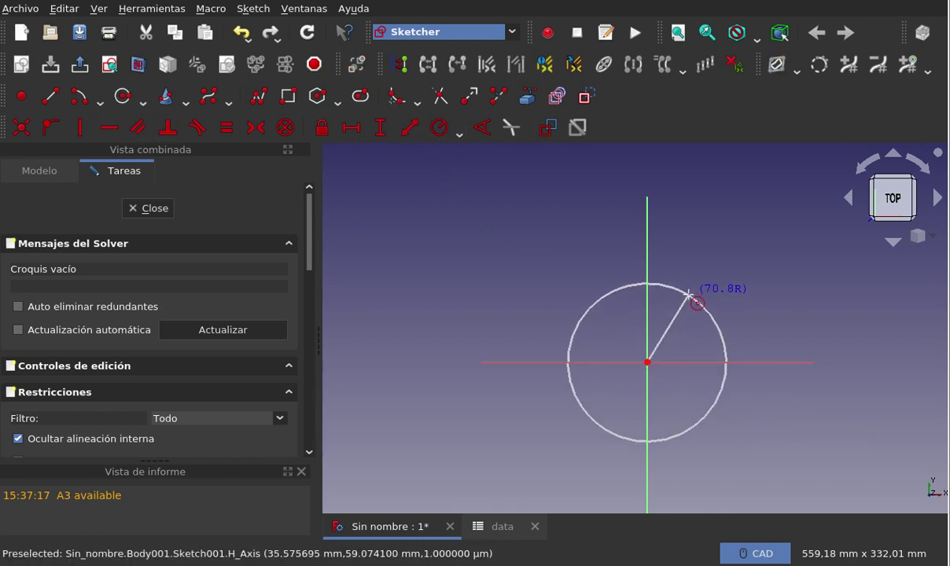
{"action": "left_click", "coordinate": [683, 250]}
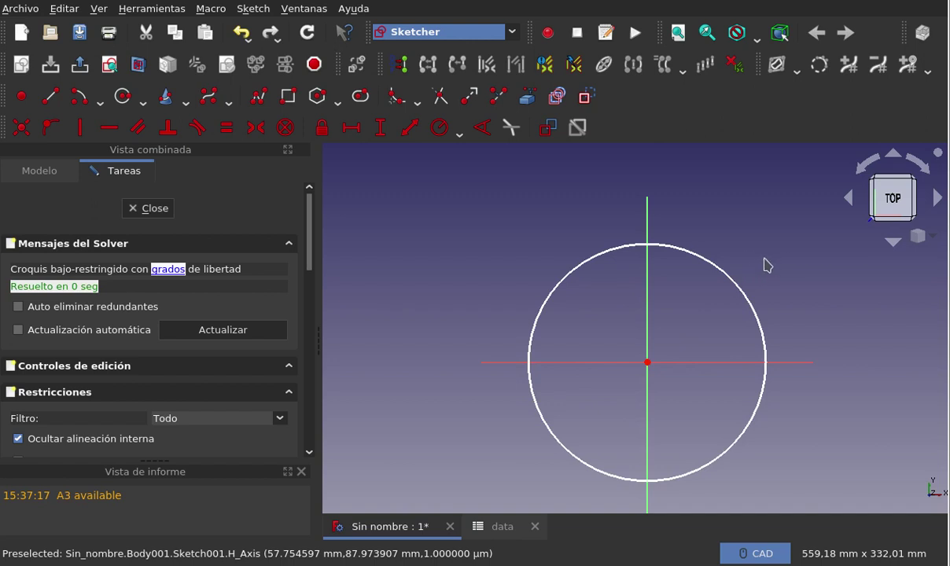
{"action": "left_click", "coordinate": [752, 307]}
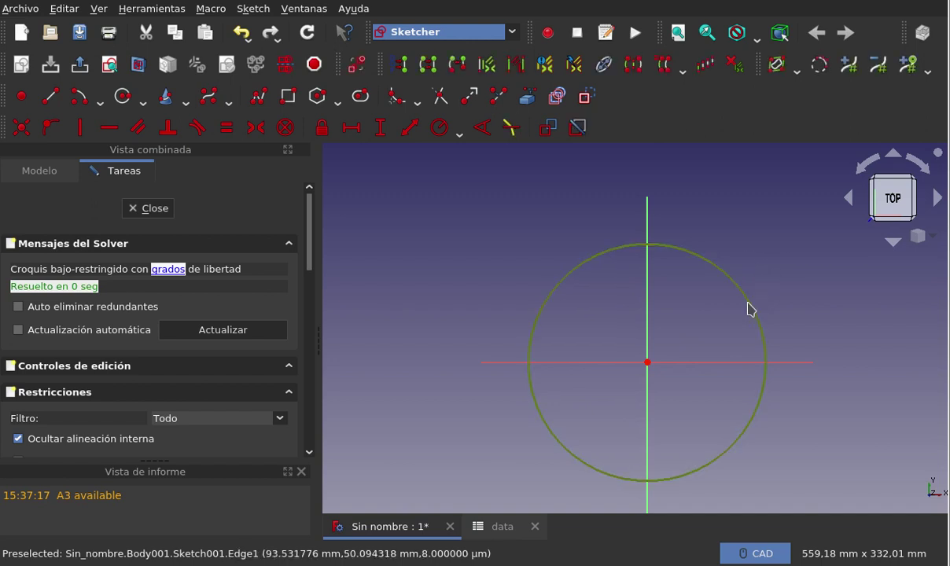
- Constrain the circle radius to <<data>>.cilindroRadio (100 mm) and close the sketch
{"action": "left_click", "coordinate": [441, 134]}
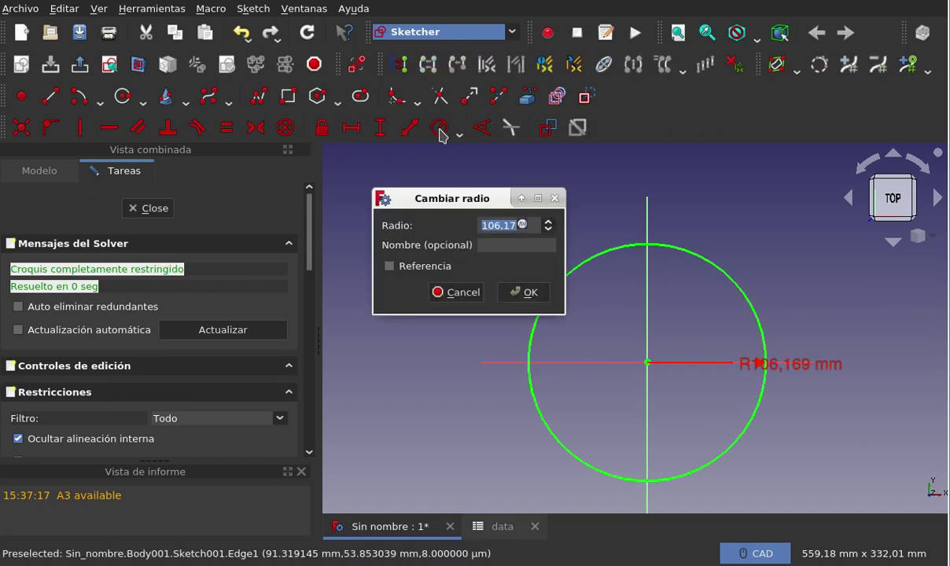
{"action": "key", "text": "equal"}
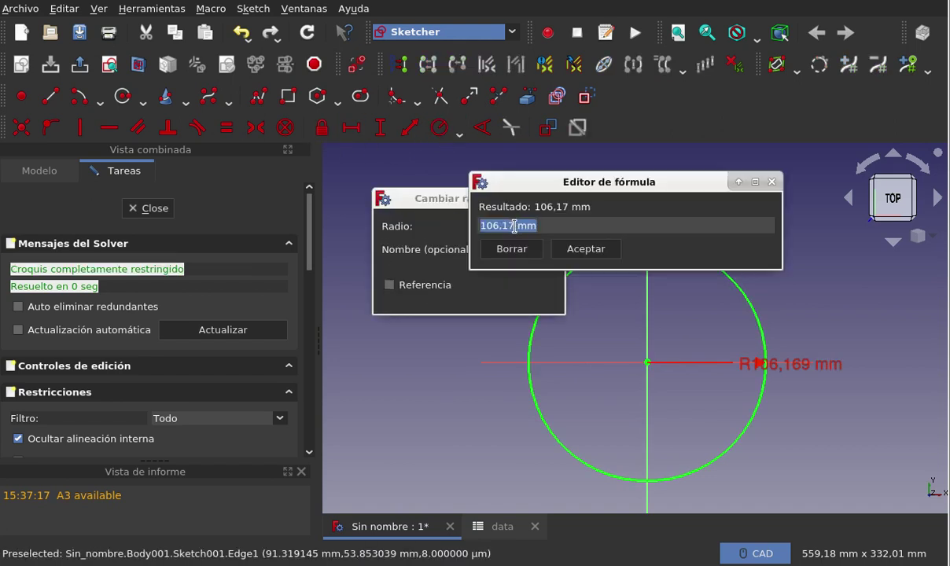
{"action": "type", "text": "da"}
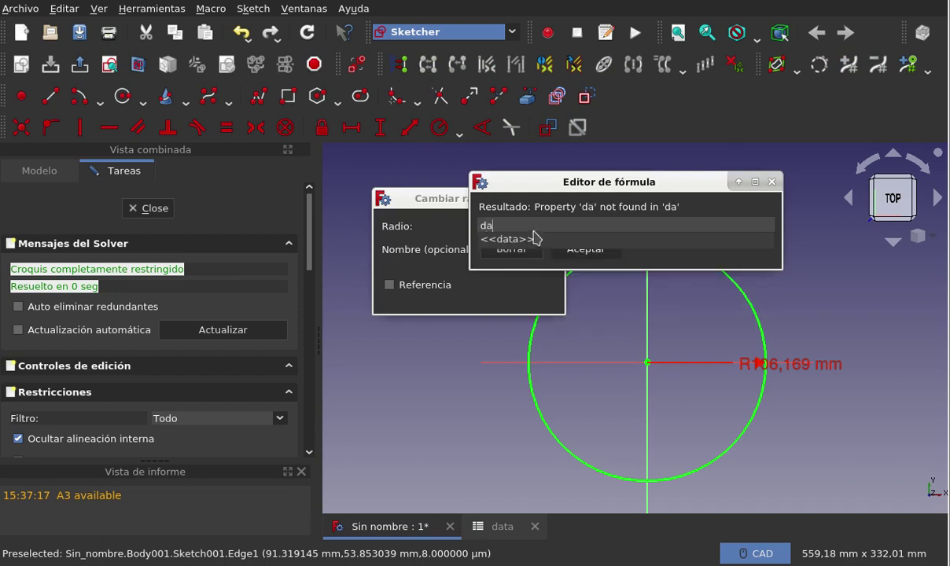
{"action": "left_click", "coordinate": [527, 245]}
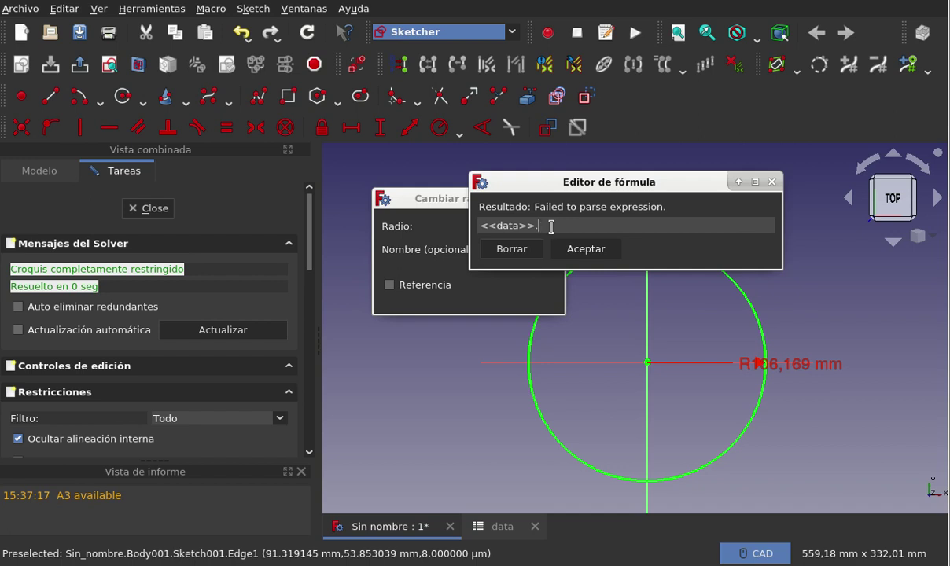
{"action": "type", "text": "ra"}
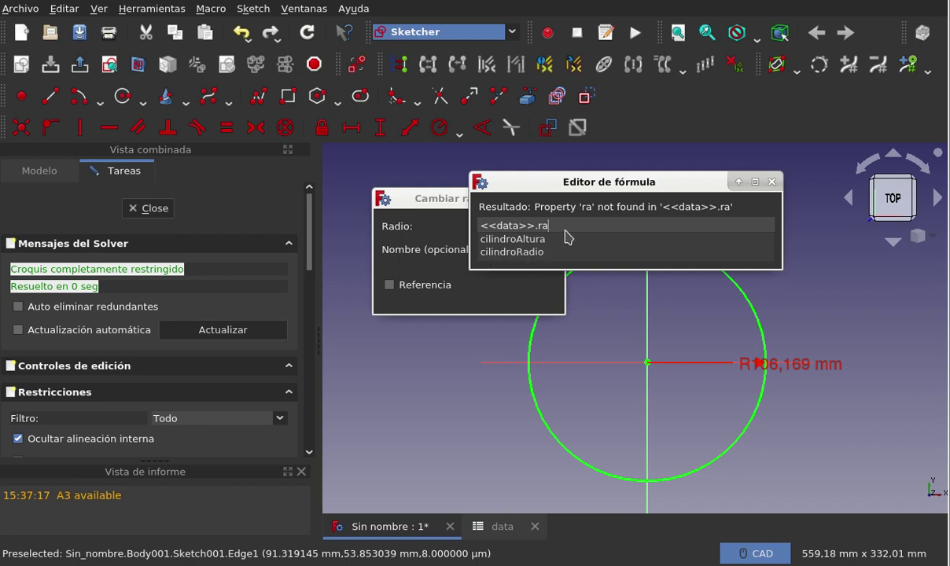
{"action": "type", "text": "d"}
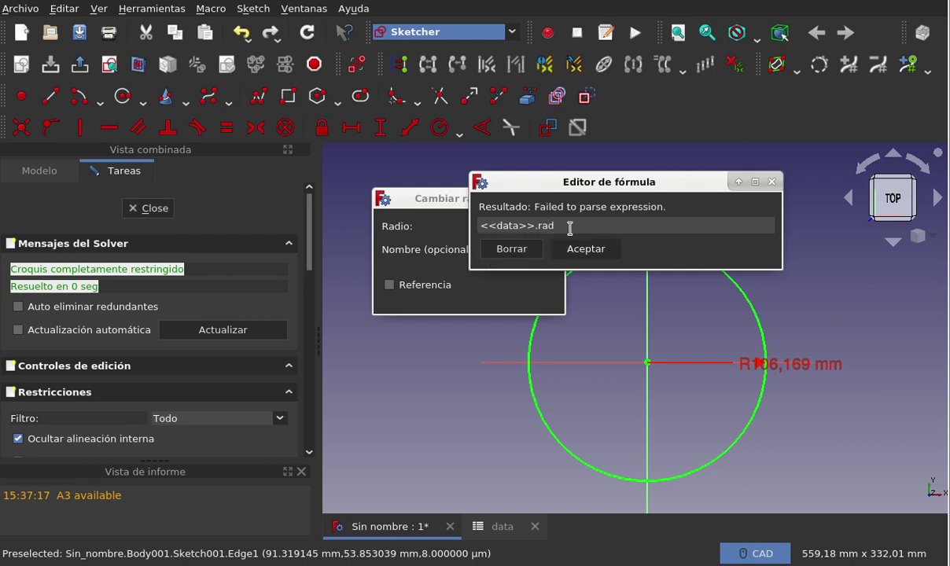
{"action": "key", "text": "BackSpace"}
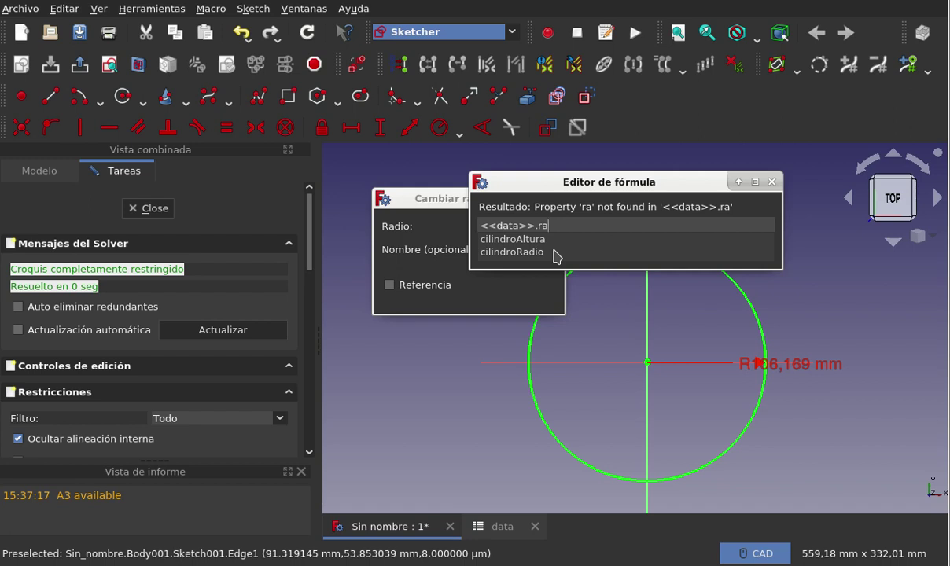
{"action": "left_click", "coordinate": [556, 256]}
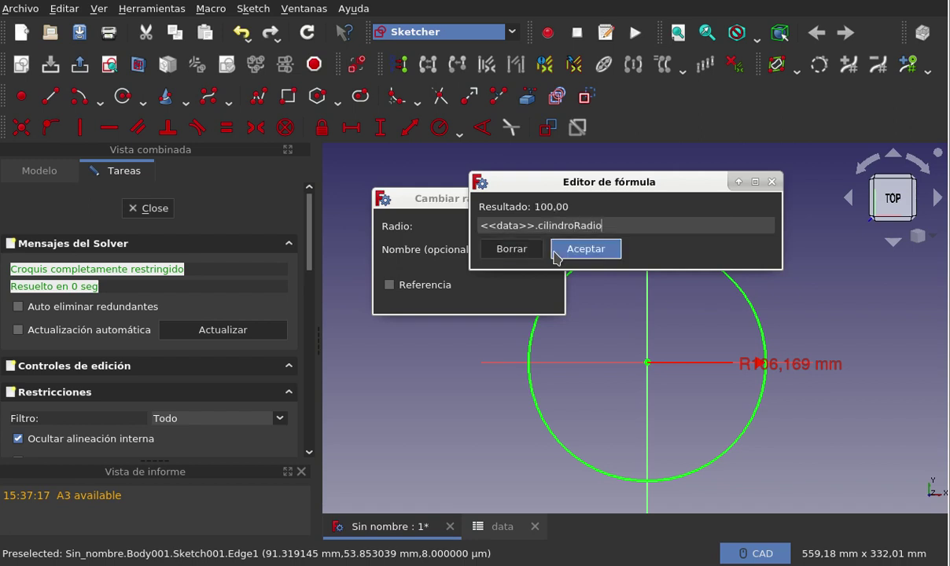
{"action": "left_click", "coordinate": [552, 246]}
{"action": "left_click", "coordinate": [531, 293]}
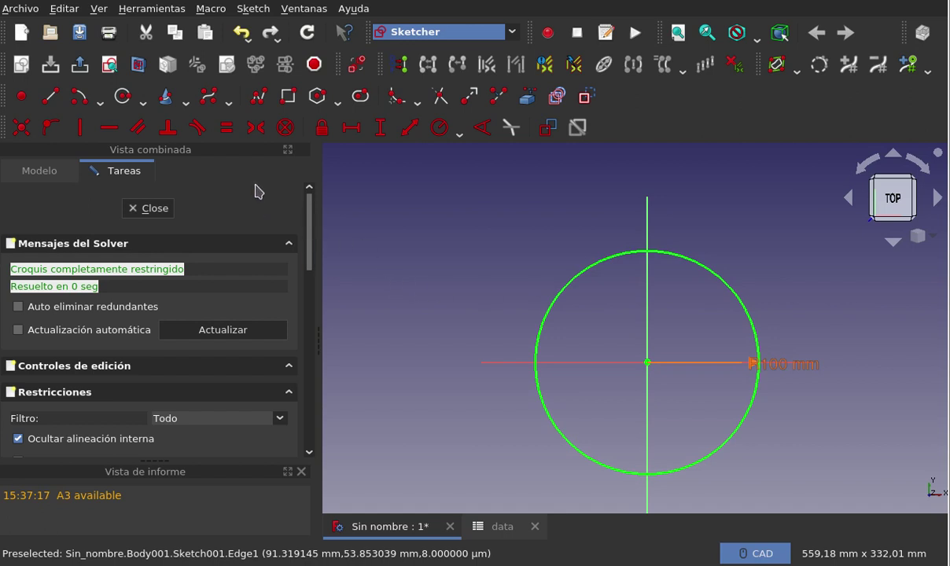
{"action": "left_click", "coordinate": [149, 207]}
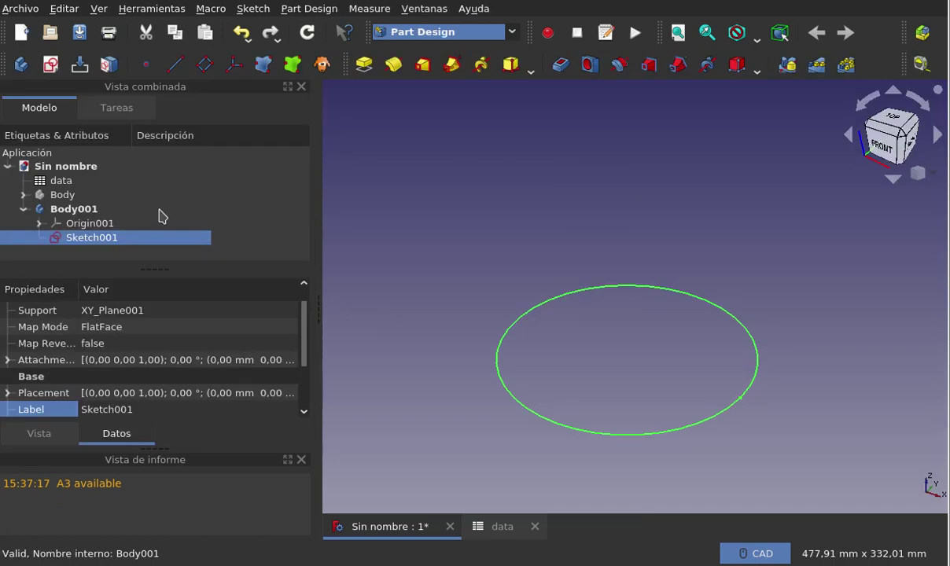
{"action": "left_click", "coordinate": [159, 210]}
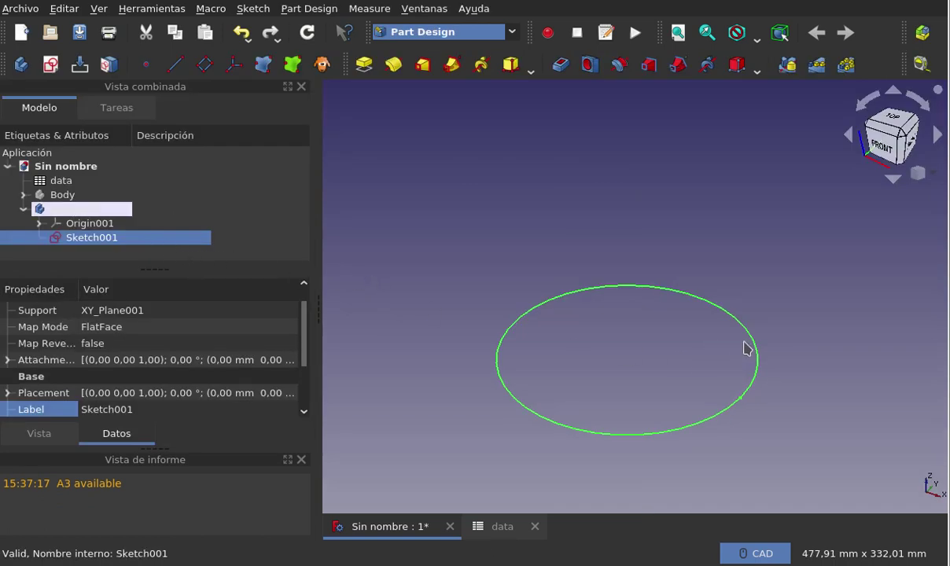
- Pad the circle with its length set to the formula <<data>>.cilindroAltura (100 mm)
{"action": "left_click", "coordinate": [371, 71]}
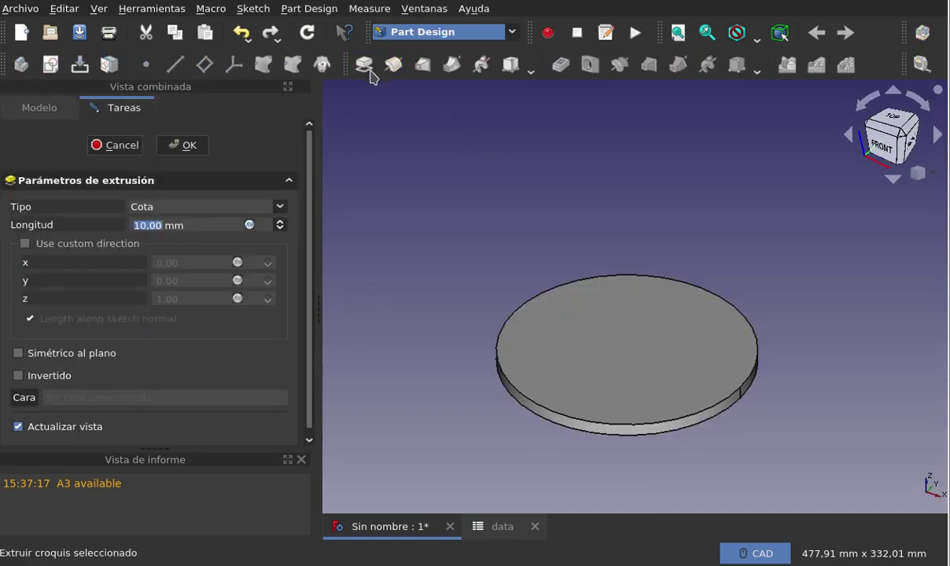
{"action": "left_click", "coordinate": [251, 223]}
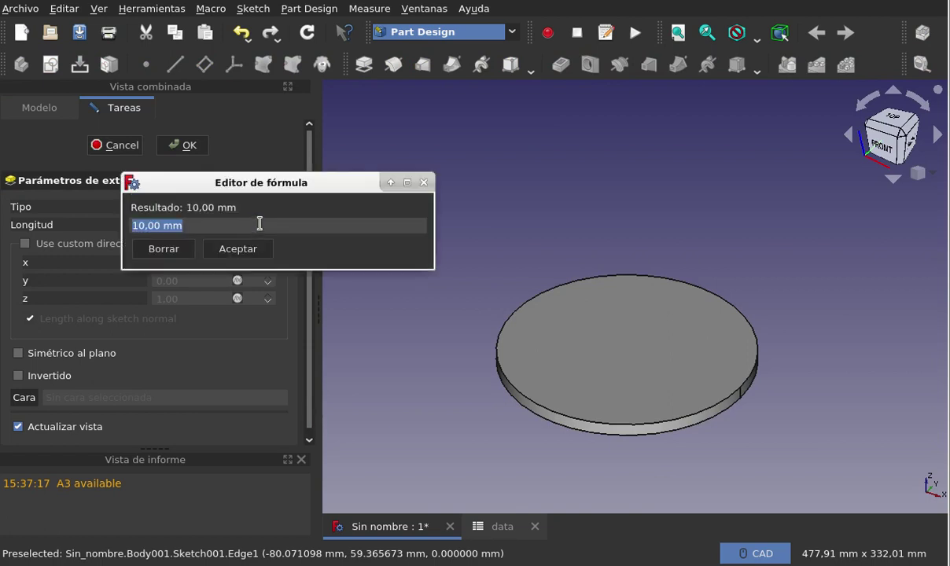
{"action": "type", "text": "da"}
{"action": "left_click", "coordinate": [216, 236]}
{"action": "left_click", "coordinate": [206, 246]}
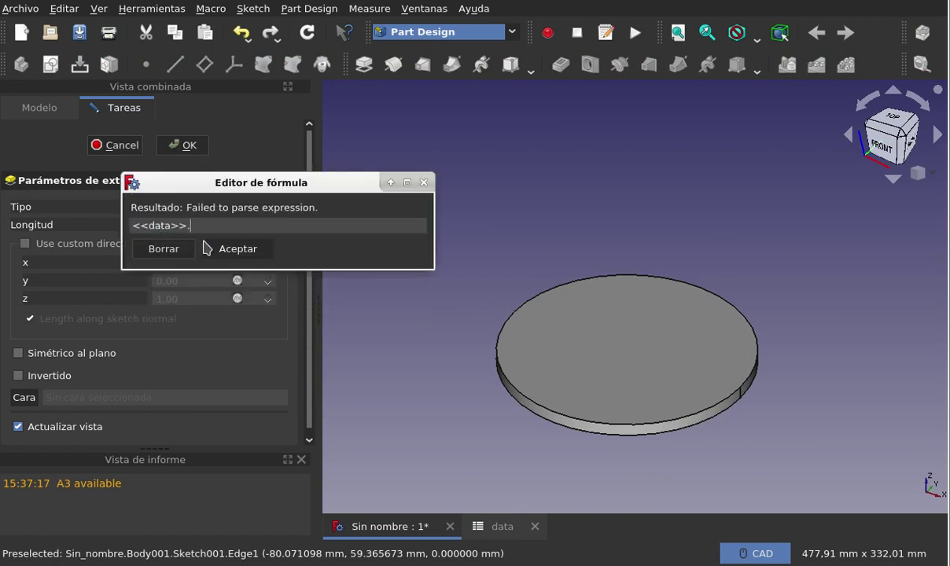
{"action": "type", "text": "a"}
{"action": "type", "text": "lindroAltura"}
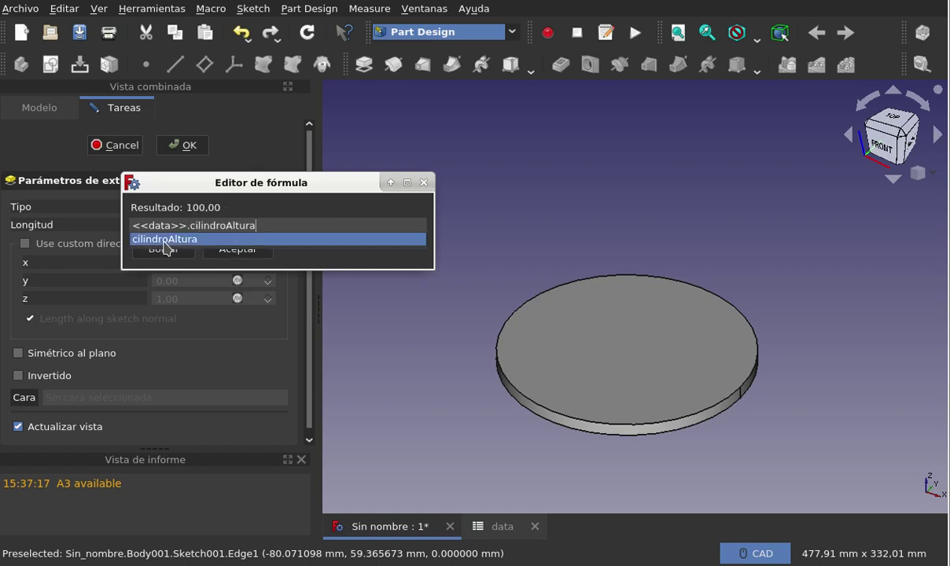
{"action": "left_click", "coordinate": [211, 240]}
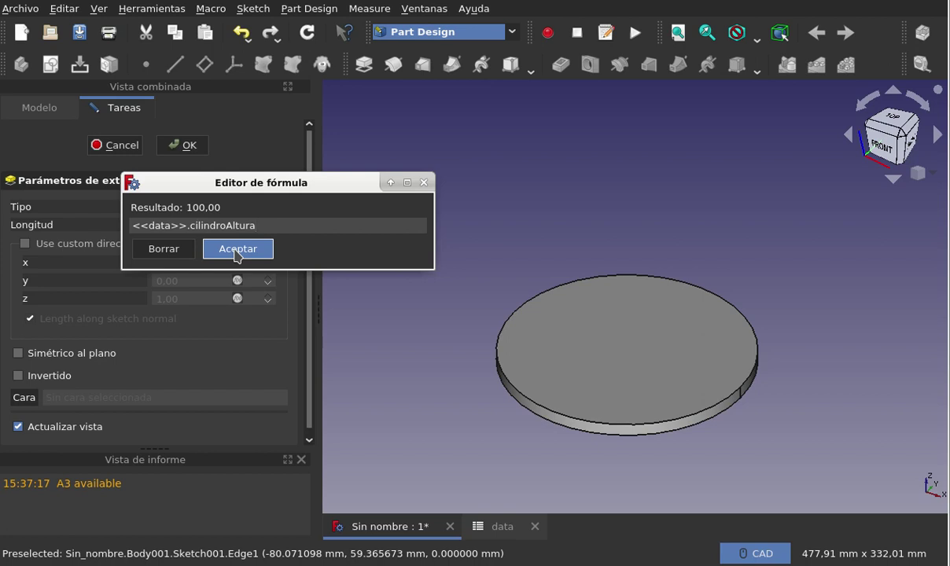
{"action": "left_click", "coordinate": [236, 251]}
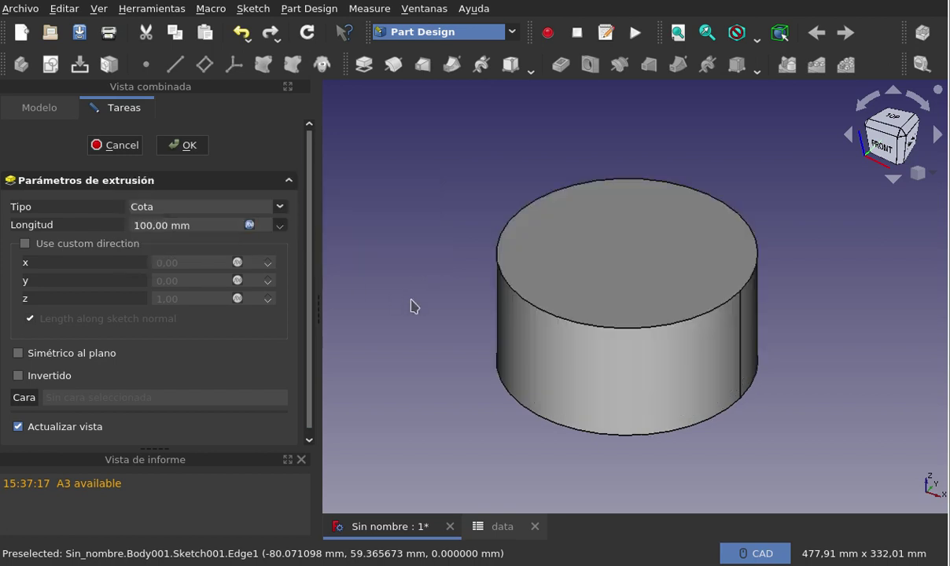
- Confirm the pad and hide Body001
{"action": "left_click", "coordinate": [189, 147]}
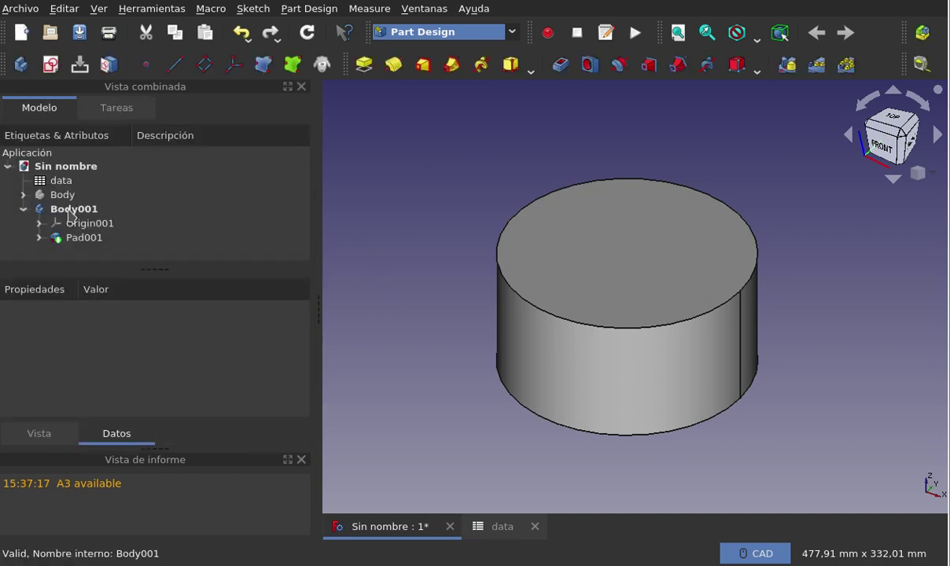
{"action": "left_click", "coordinate": [24, 209]}
{"action": "left_click", "coordinate": [61, 213]}
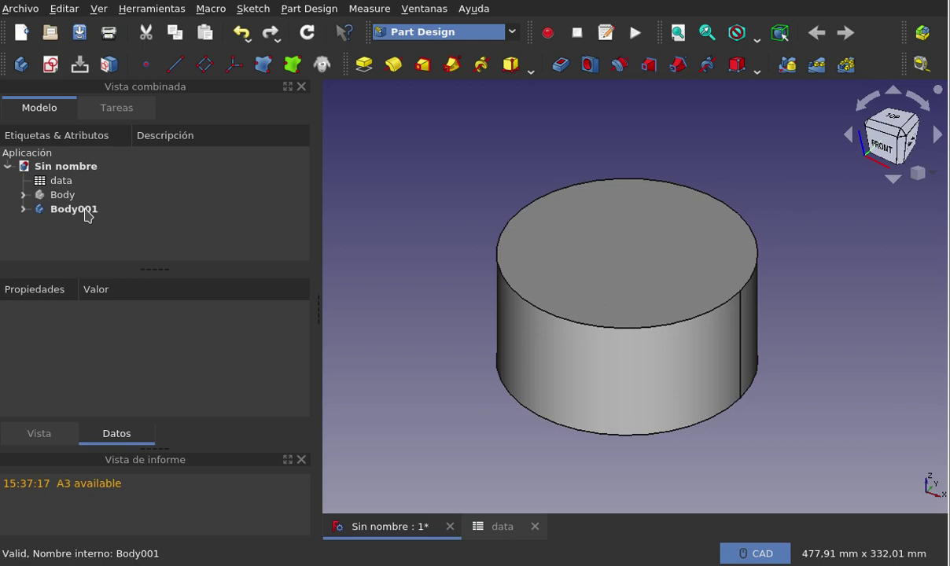
{"action": "left_click", "coordinate": [78, 209]}
{"action": "left_click", "coordinate": [395, 243]}
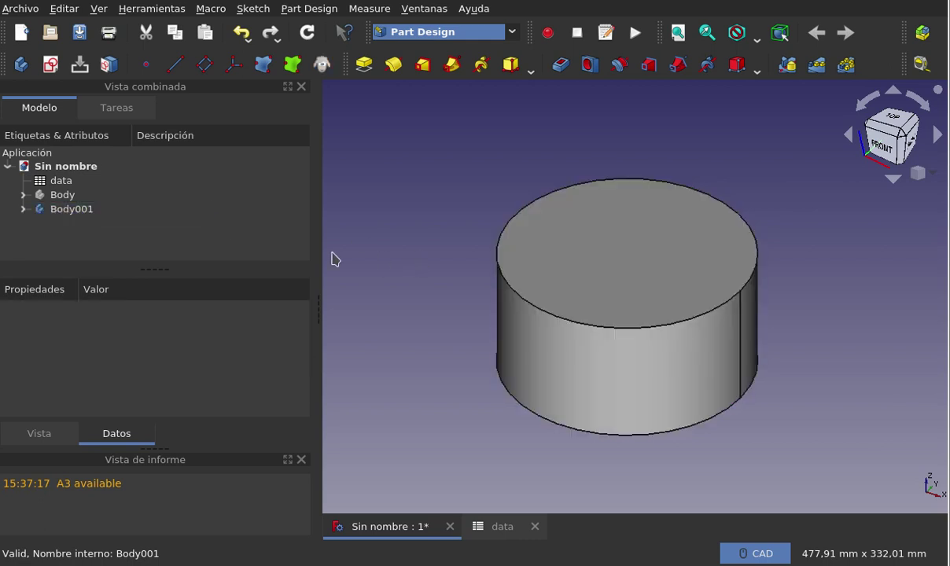
{"action": "left_click", "coordinate": [70, 211]}
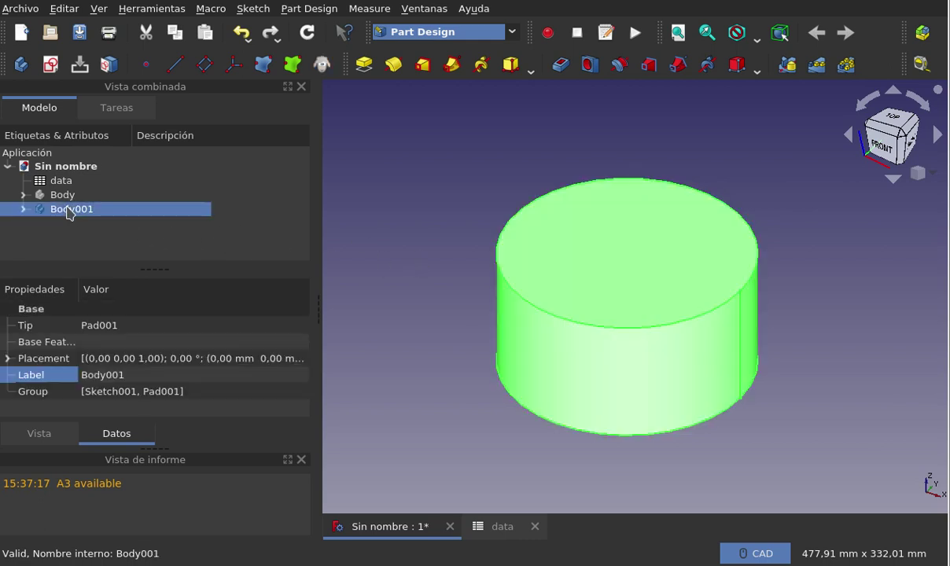
{"action": "key", "text": "space"}
- Hide the original Body so the 3D view is empty
{"action": "left_click", "coordinate": [70, 201]}
{"action": "key", "text": "space"}
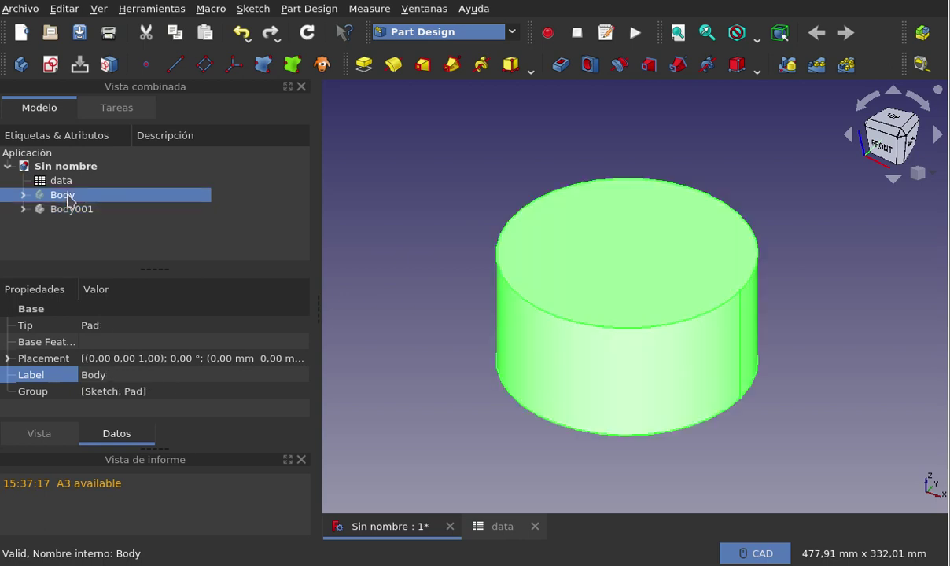
{"action": "left_click", "coordinate": [327, 223]}
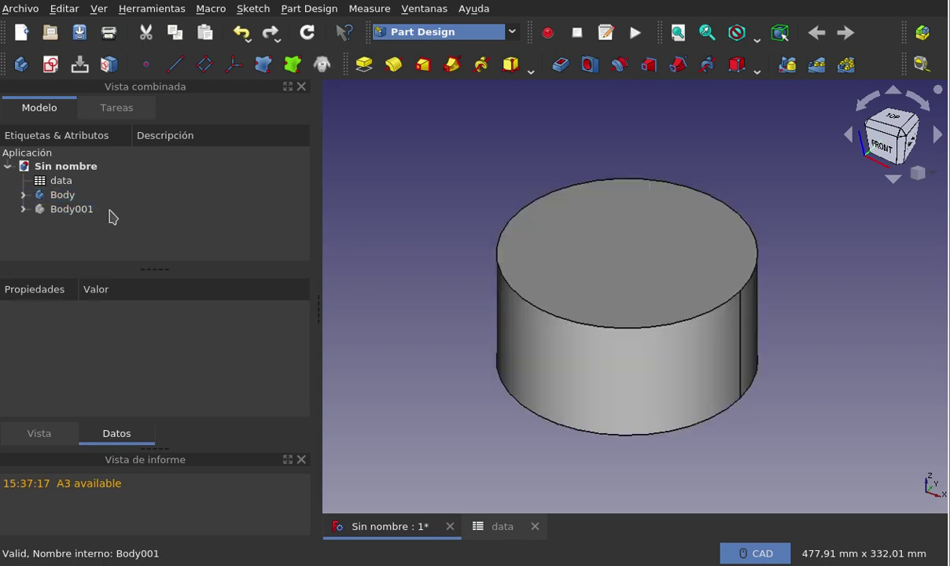
{"action": "left_click", "coordinate": [71, 196]}
{"action": "double_click", "coordinate": [76, 196]}
{"action": "double_click", "coordinate": [78, 196]}
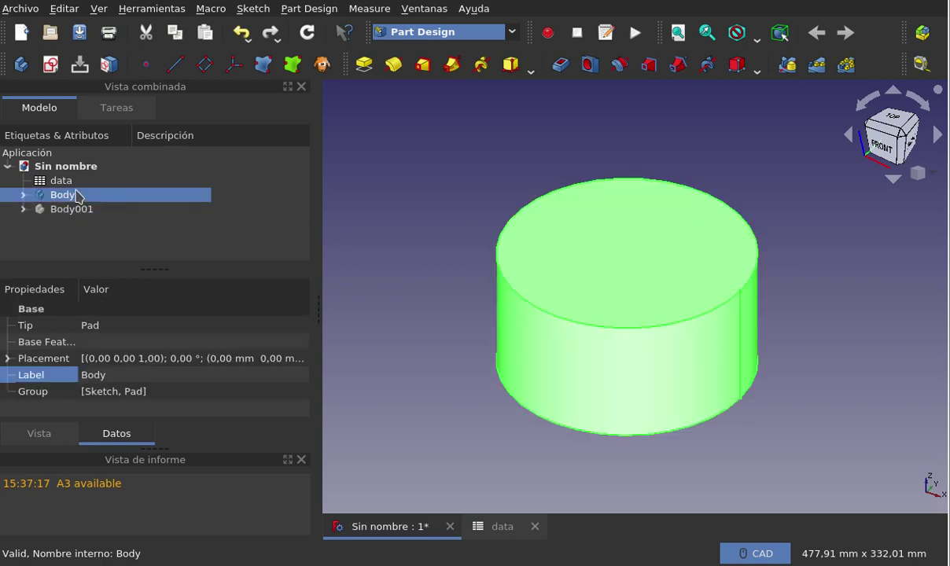
{"action": "key", "text": "space"}
{"action": "left_click", "coordinate": [367, 237]}
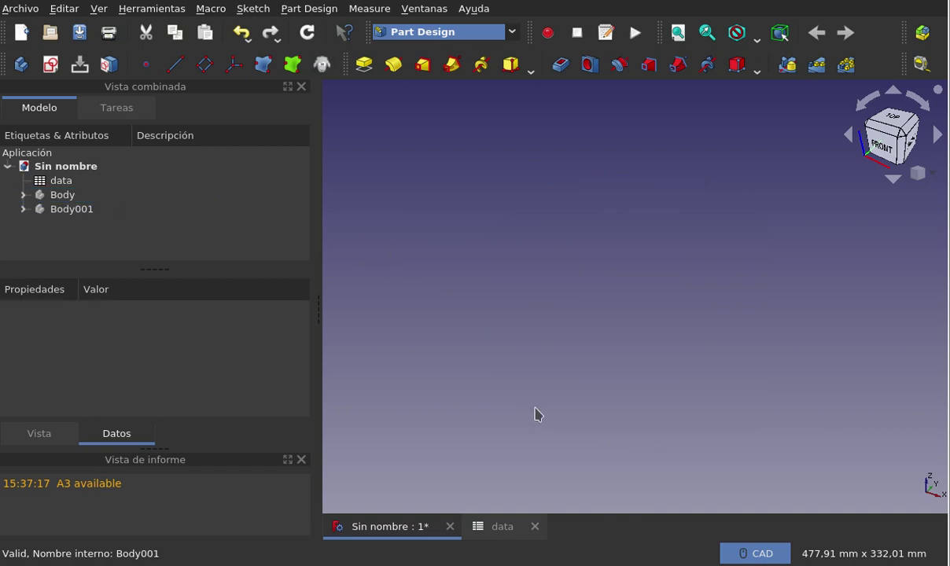
- In the data spreadsheet, enter ppAncho, ppLargo and ppAlto in cells A4, A5 and A6
{"action": "left_click", "coordinate": [504, 527]}
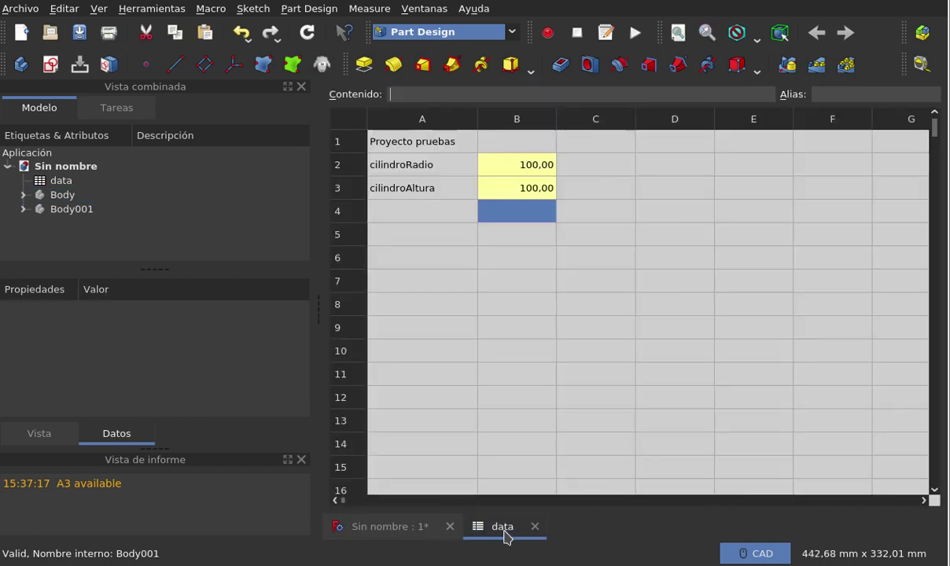
{"action": "left_click", "coordinate": [426, 213]}
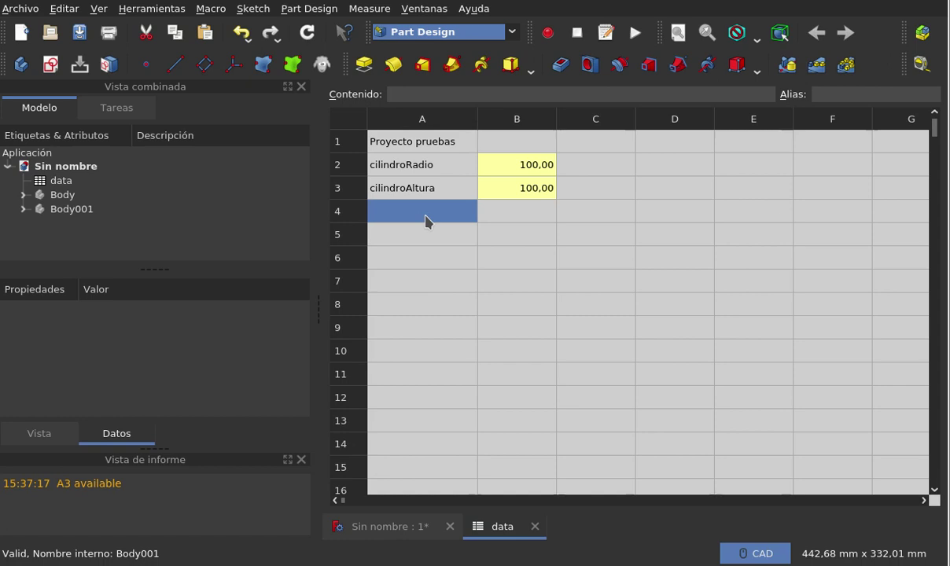
{"action": "type", "text": "pp"}
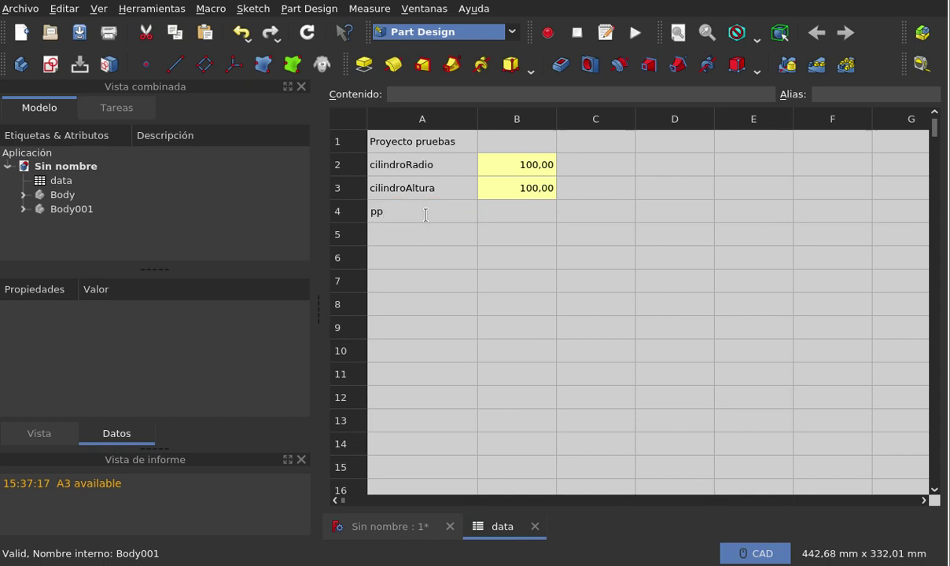
{"action": "type", "text": "Ancho"}
{"action": "left_click", "coordinate": [394, 241]}
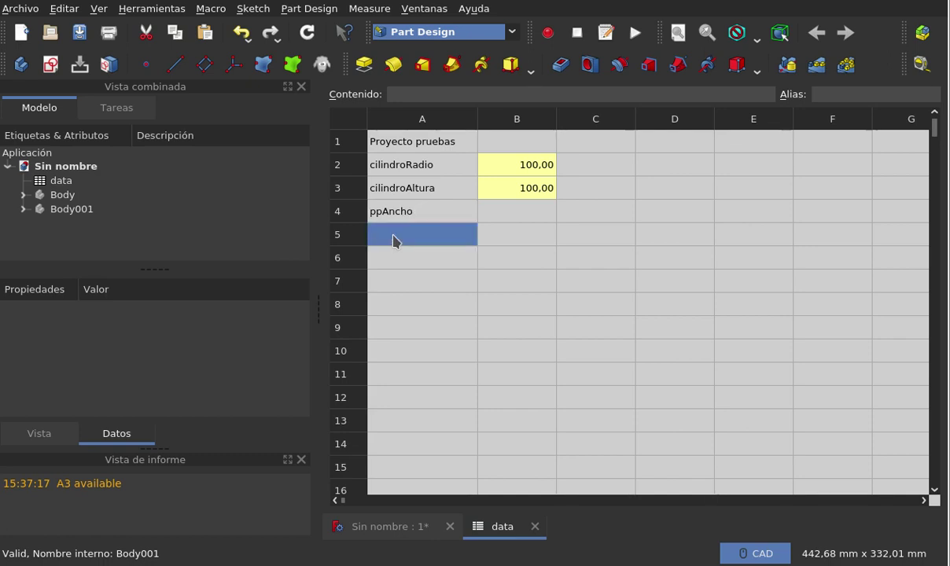
{"action": "type", "text": "pp"}
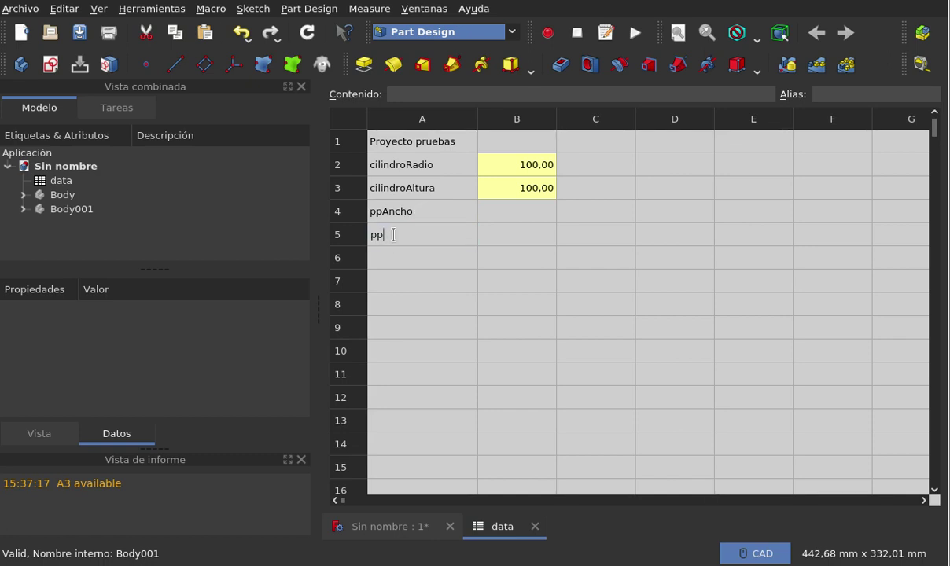
{"action": "type", "text": "L"}
{"action": "type", "text": "argo"}
{"action": "key", "text": "Return"}
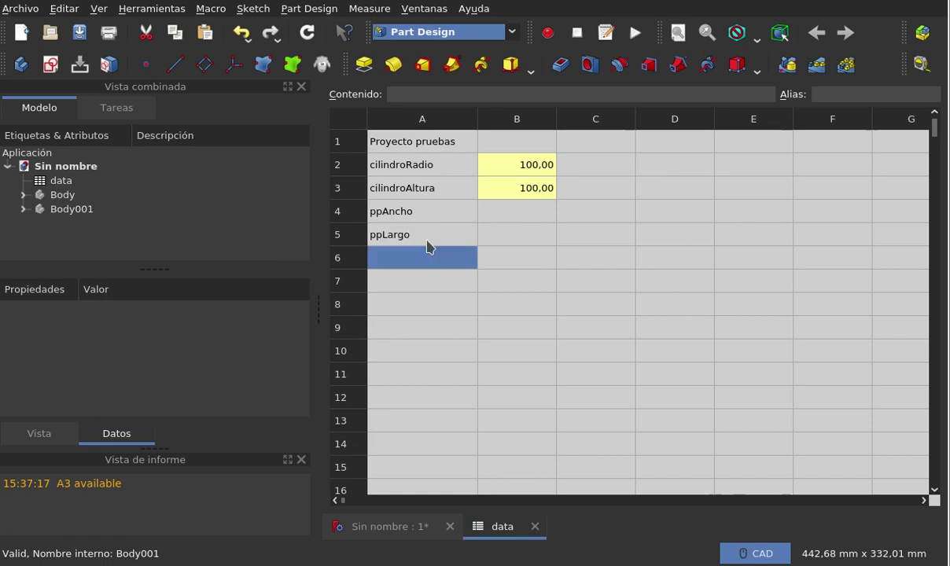
{"action": "type", "text": "pp"}
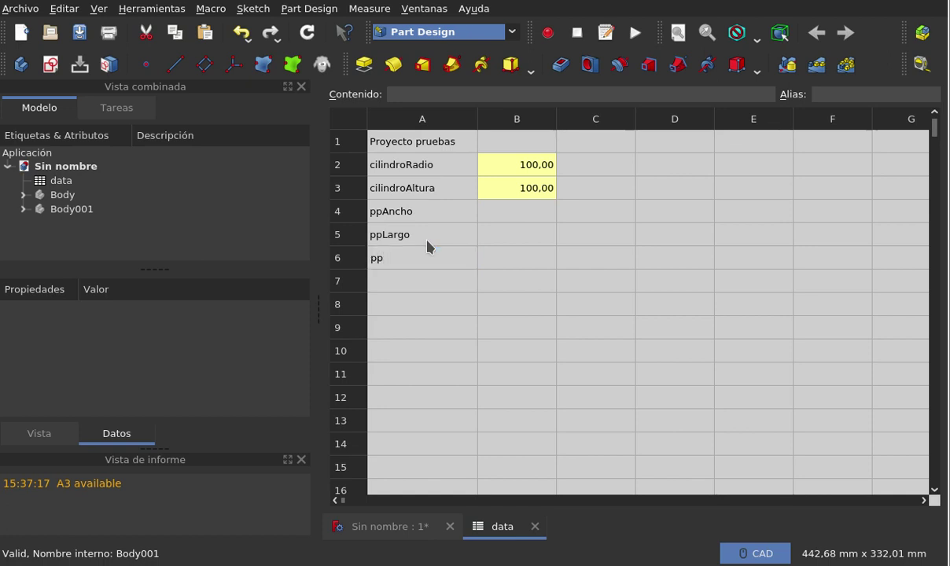
{"action": "type", "text": "Alto"}
{"action": "key", "text": "Return"}
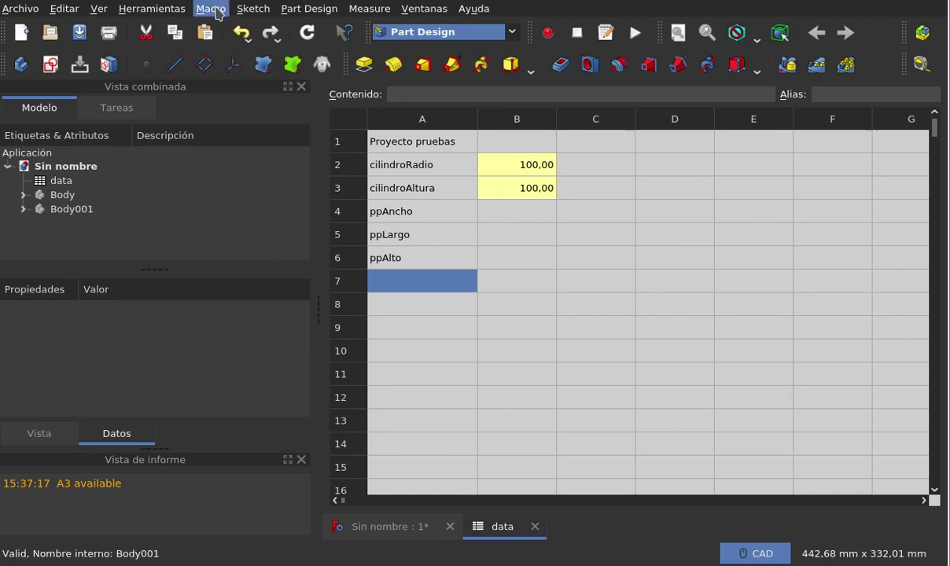
- Run the Alias_Manager.FCMacro macro and keep Set aliases as its operation
{"action": "left_click", "coordinate": [218, 14]}
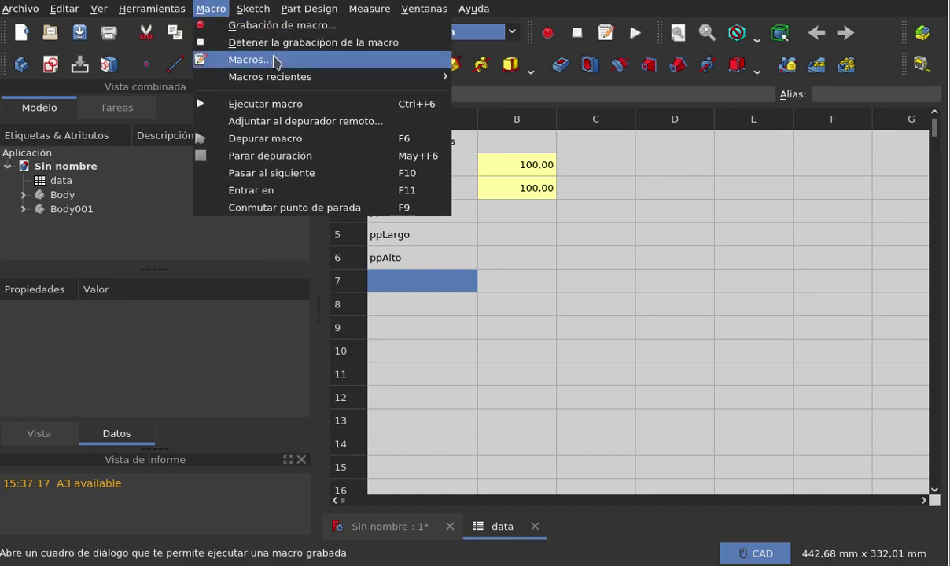
{"action": "mouse_move", "coordinate": [270, 76]}
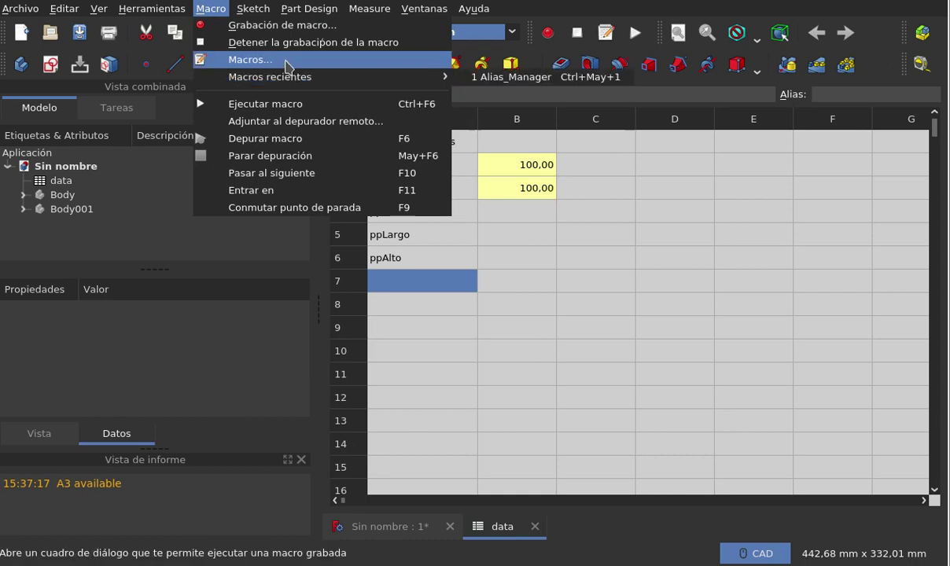
{"action": "left_click", "coordinate": [287, 63]}
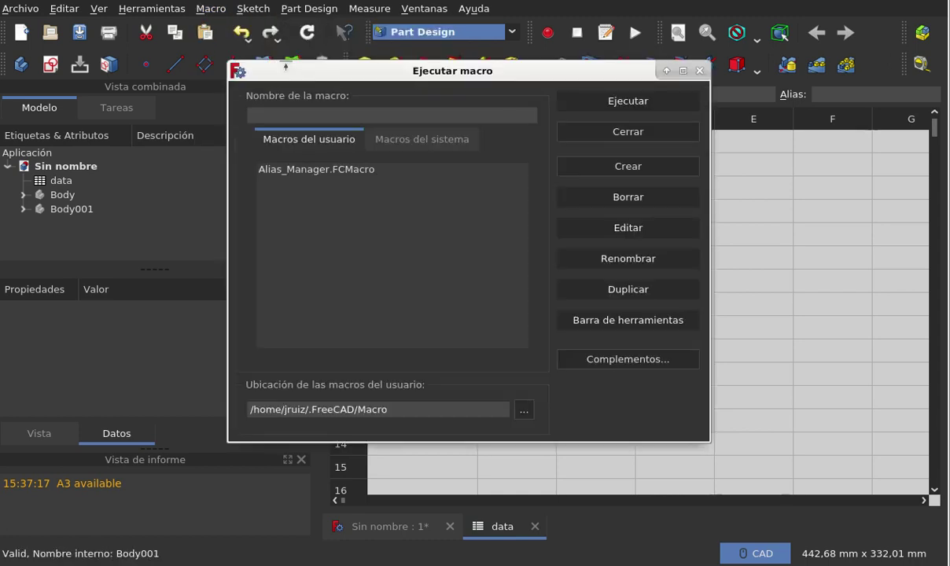
{"action": "left_click", "coordinate": [290, 181]}
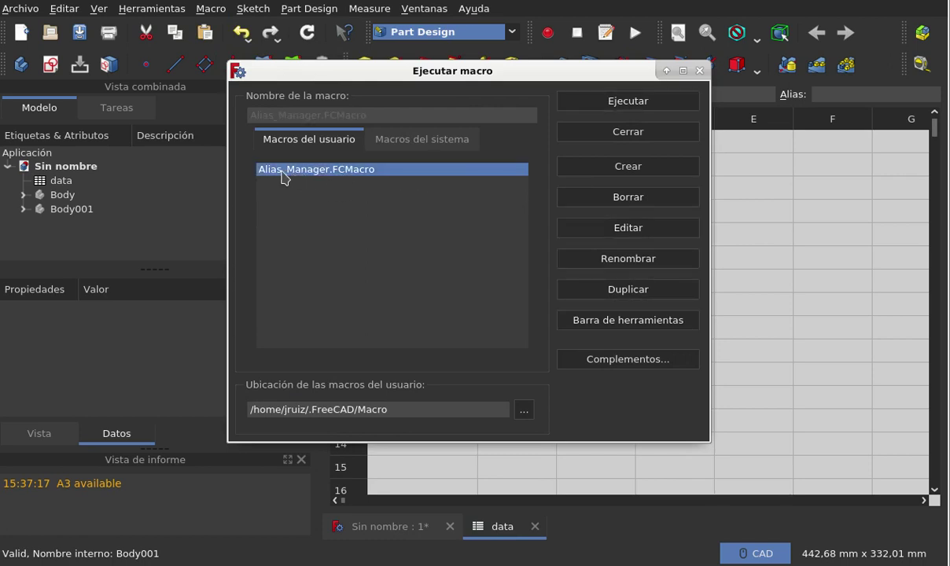
{"action": "left_click", "coordinate": [664, 106]}
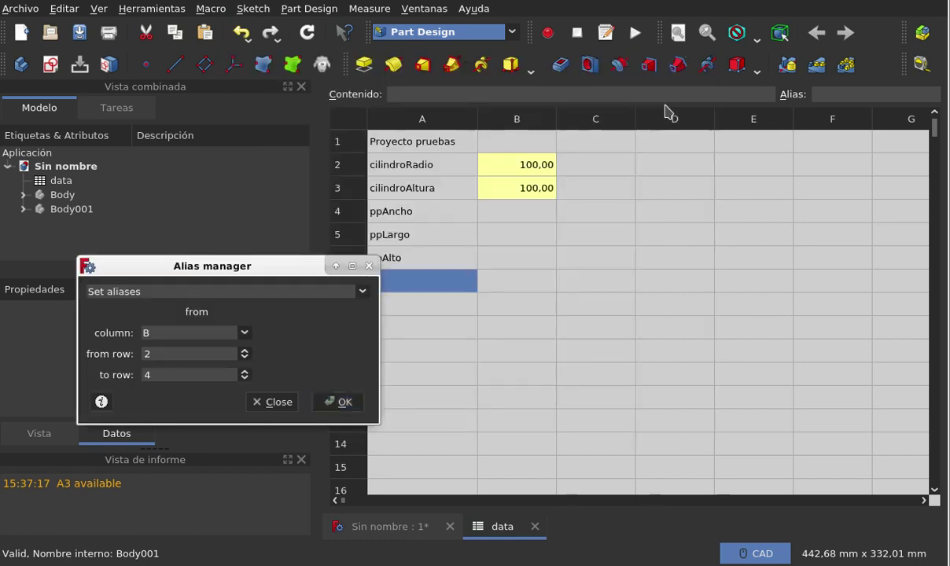
{"action": "left_click_drag", "start_coordinate": [273, 275], "coordinate": [841, 181]}
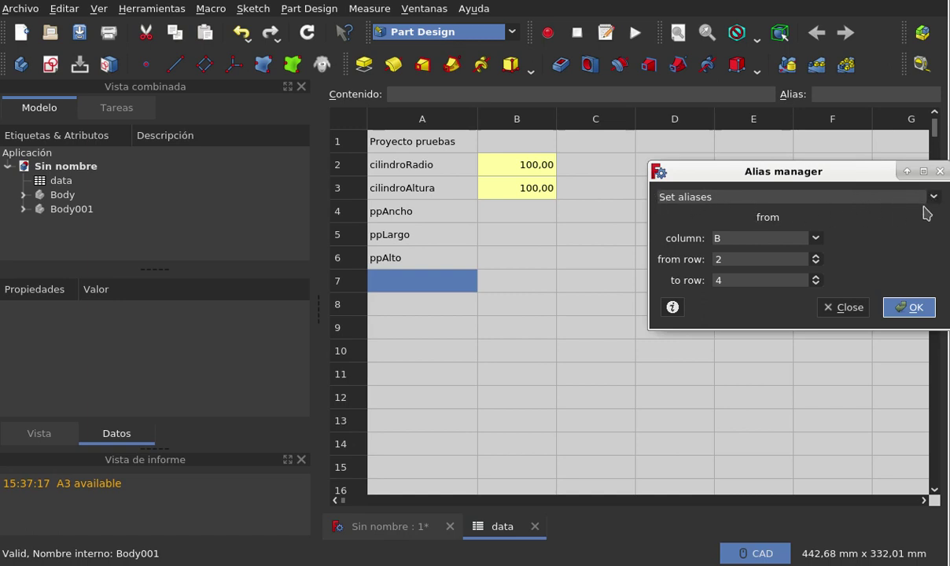
{"action": "left_click", "coordinate": [933, 201]}
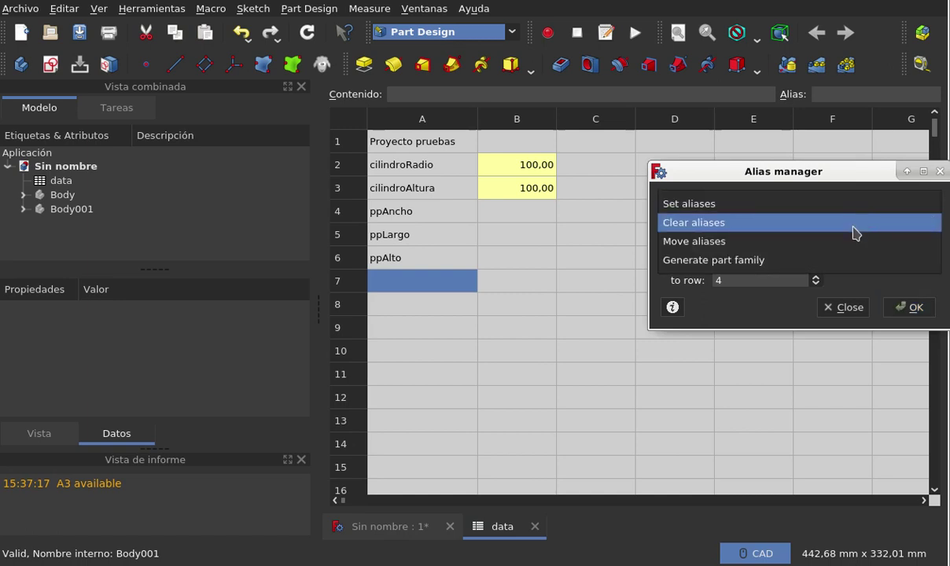
{"action": "left_click", "coordinate": [834, 175]}
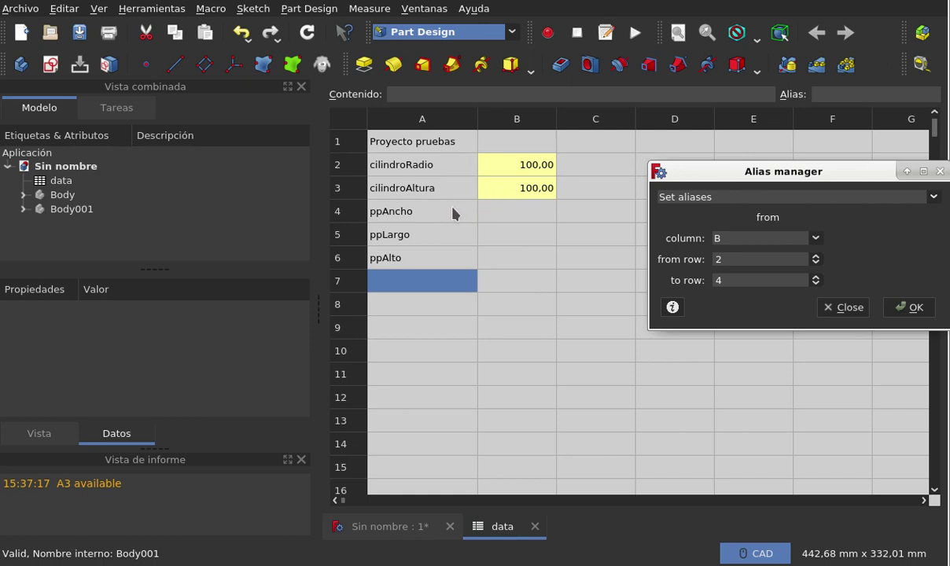
- Set the Alias manager range to column B, rows 4 to 6, and apply it
{"action": "left_click", "coordinate": [748, 259]}
{"action": "scroll", "coordinate": [756, 260], "scroll_direction": "up", "scroll_amount": 2}
{"action": "scroll", "coordinate": [775, 284], "scroll_direction": "up", "scroll_amount": 1}
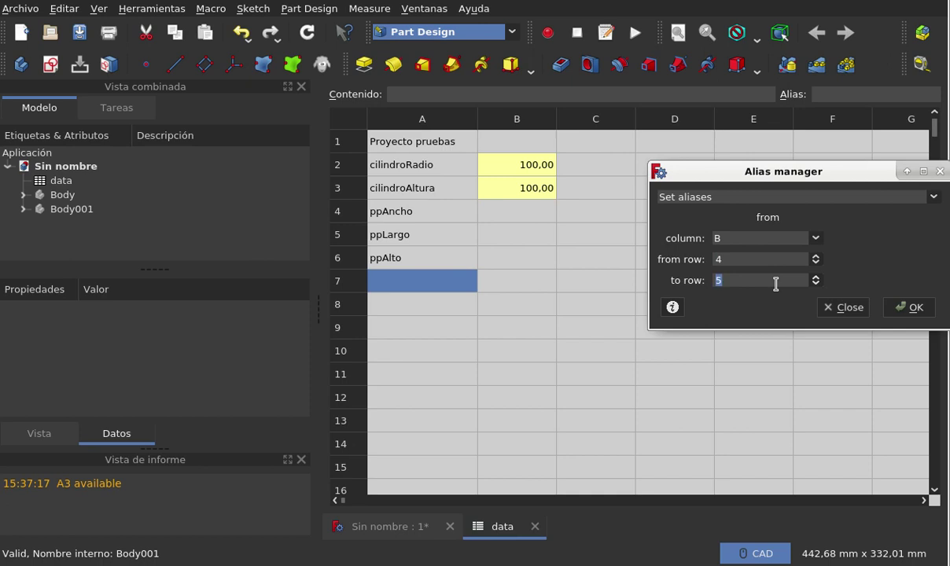
{"action": "left_click", "coordinate": [917, 307]}
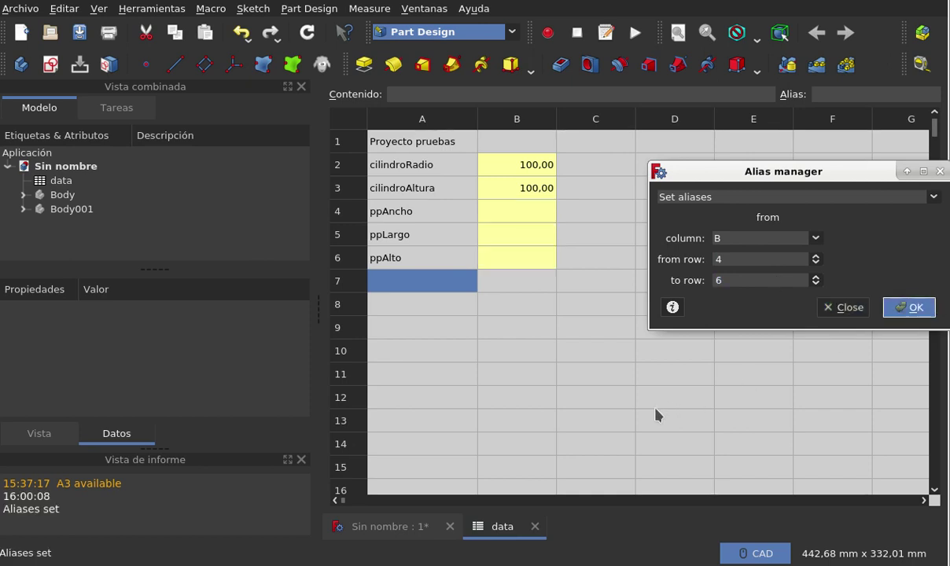